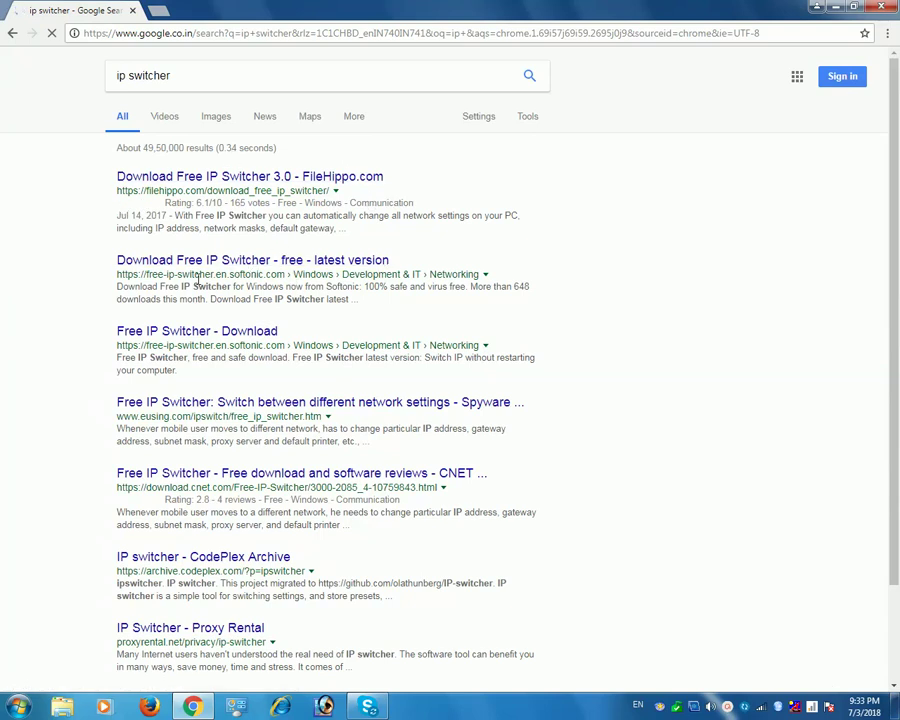
drag(145, 274, 317, 285)
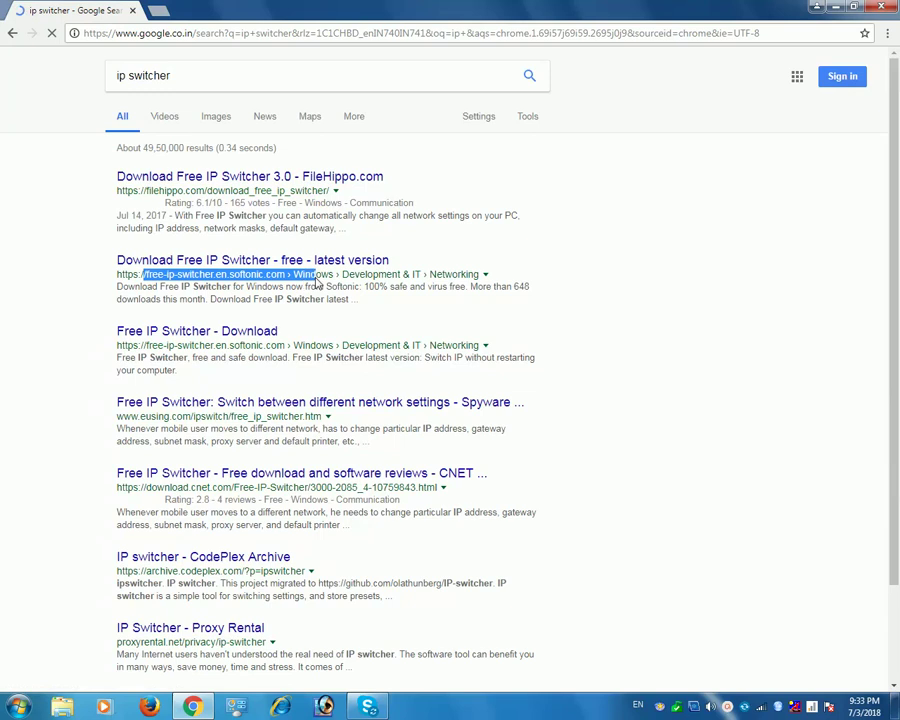
click(401, 260)
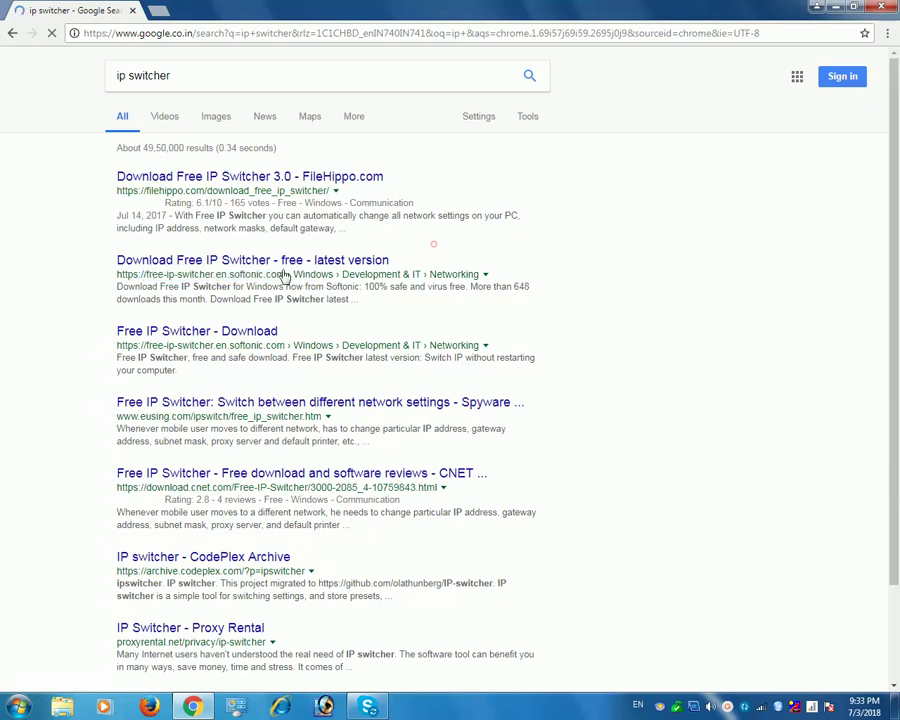
Minimize the browser and launch the FISSetup installer from the desktop.
click(851, 8)
click(78, 165)
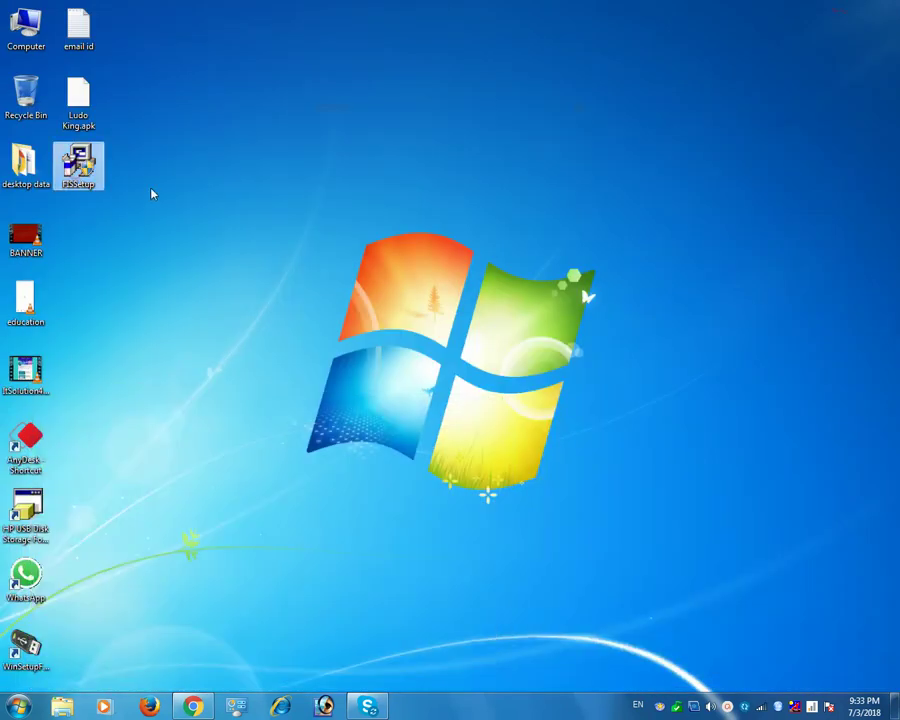
right_click(80, 158)
click(121, 181)
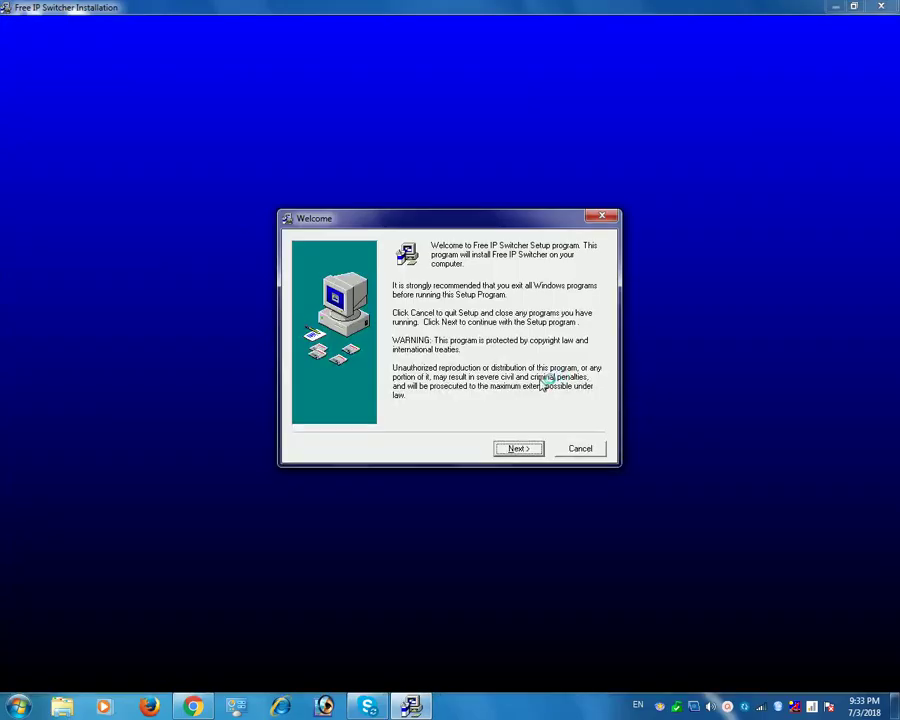
Install Free IP Switcher with the default destination folder and program group, and open it without registering.
click(517, 448)
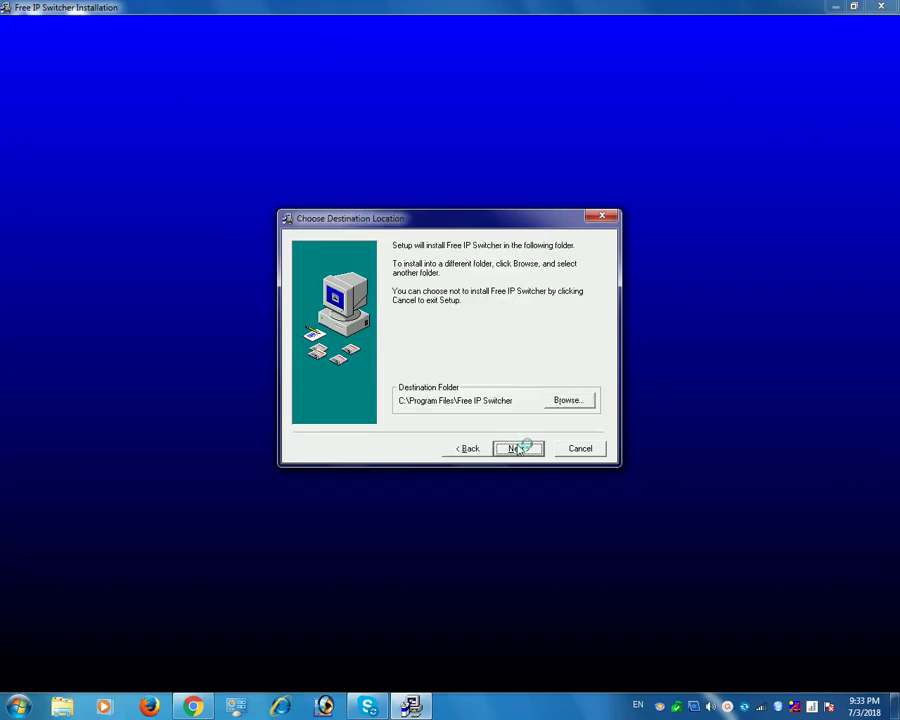
click(533, 448)
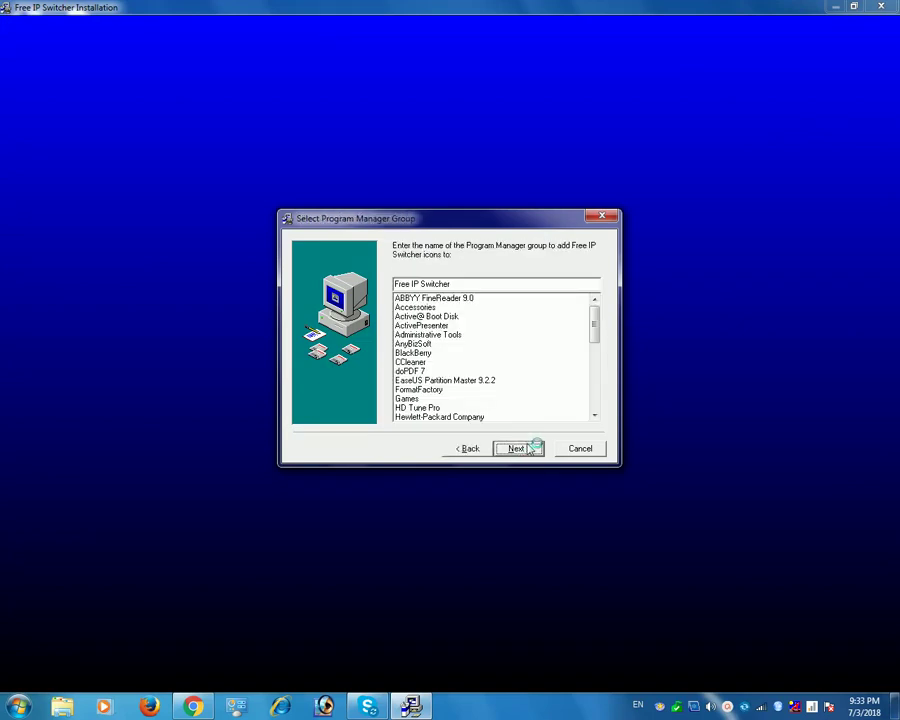
click(533, 448)
click(531, 448)
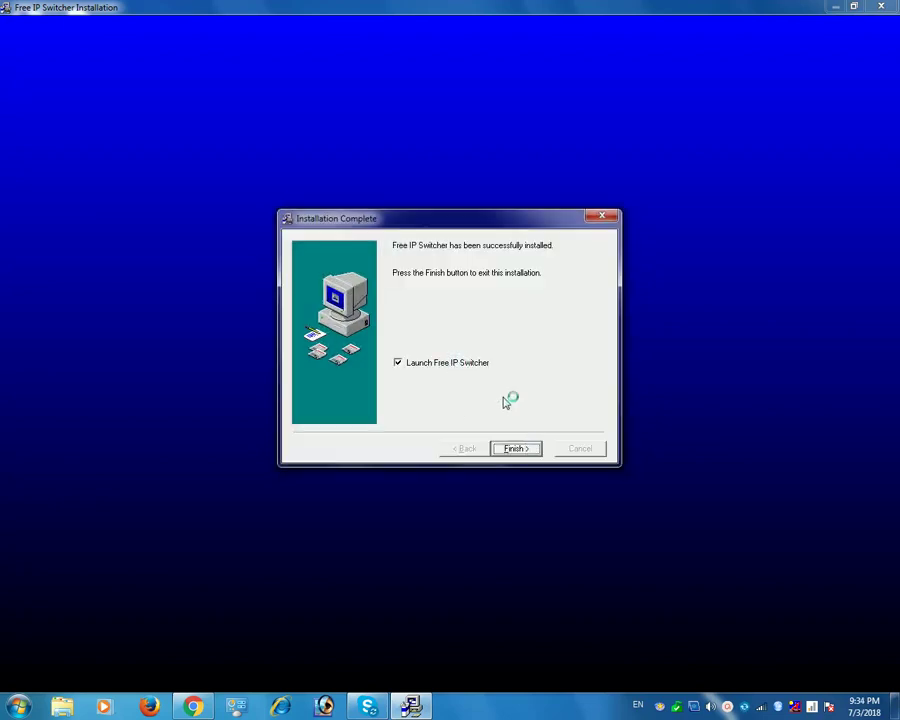
click(519, 448)
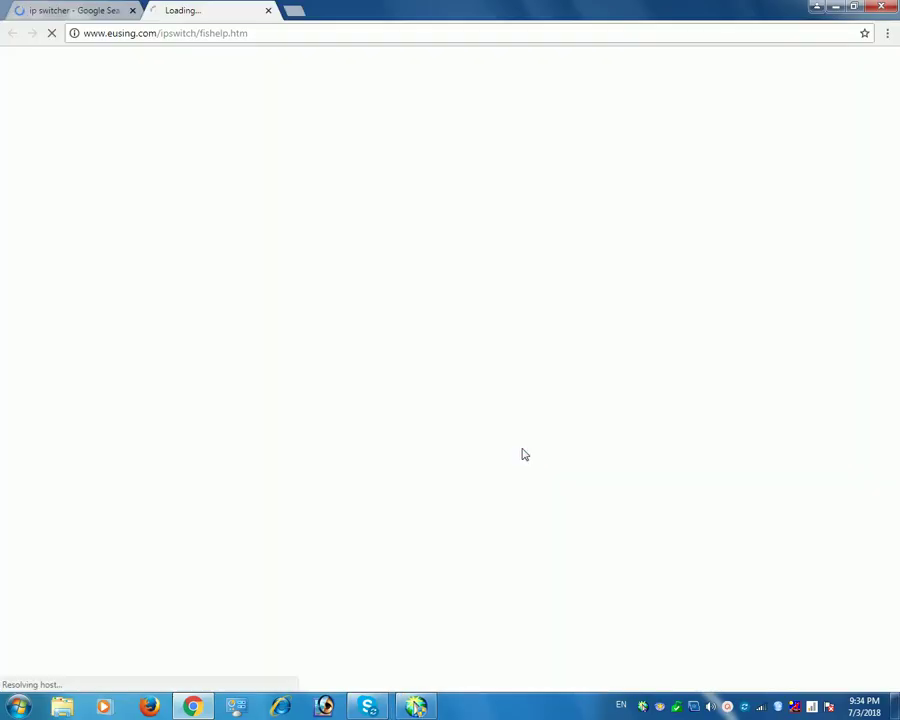
click(836, 7)
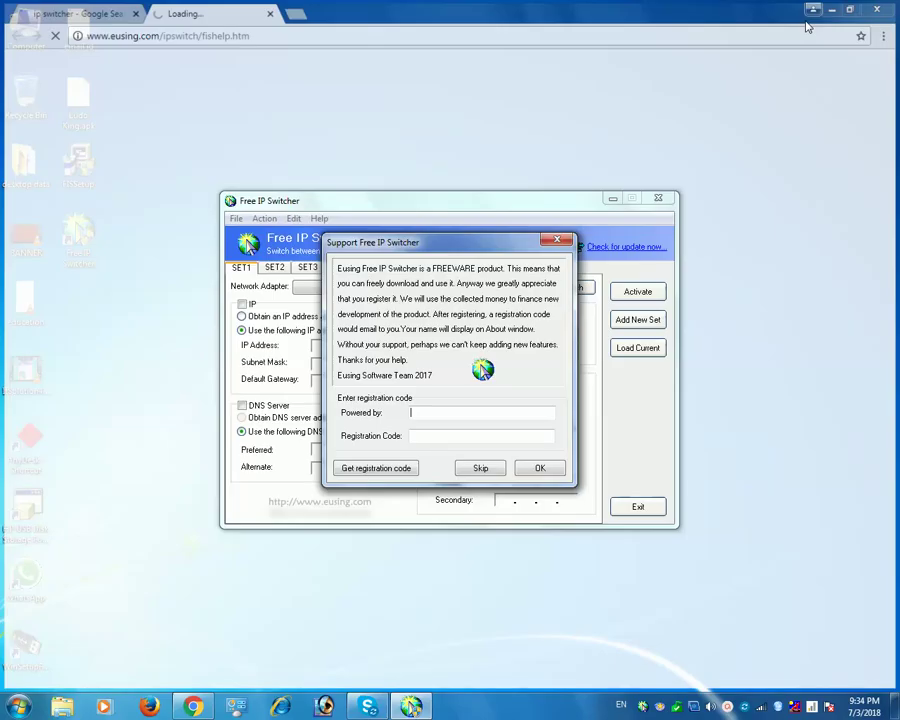
click(481, 468)
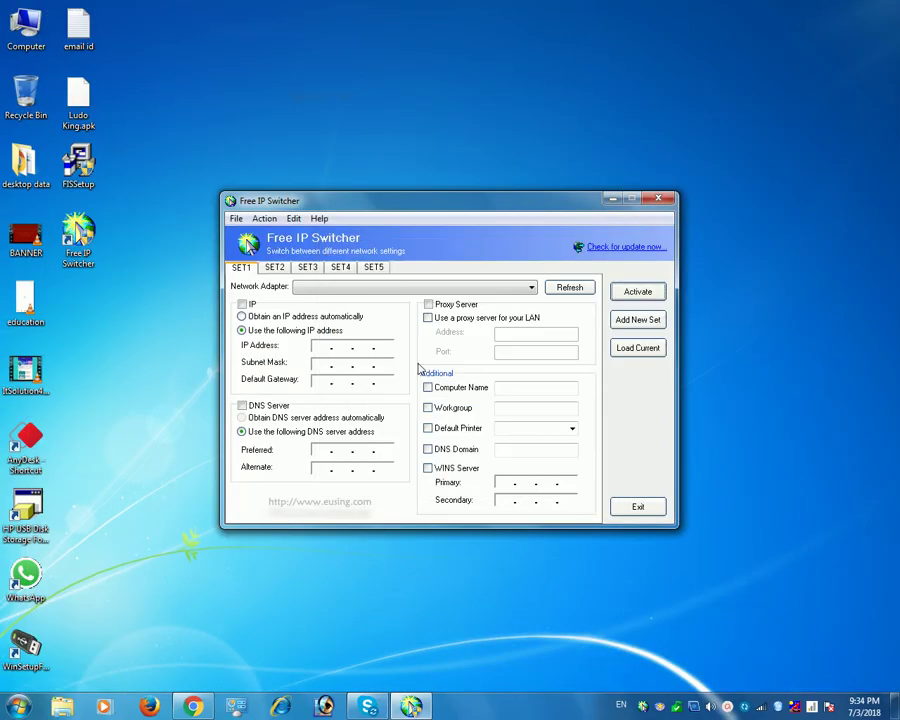
Look through the configuration sets SET2 to SET5 and return to SET1.
click(284, 267)
click(308, 268)
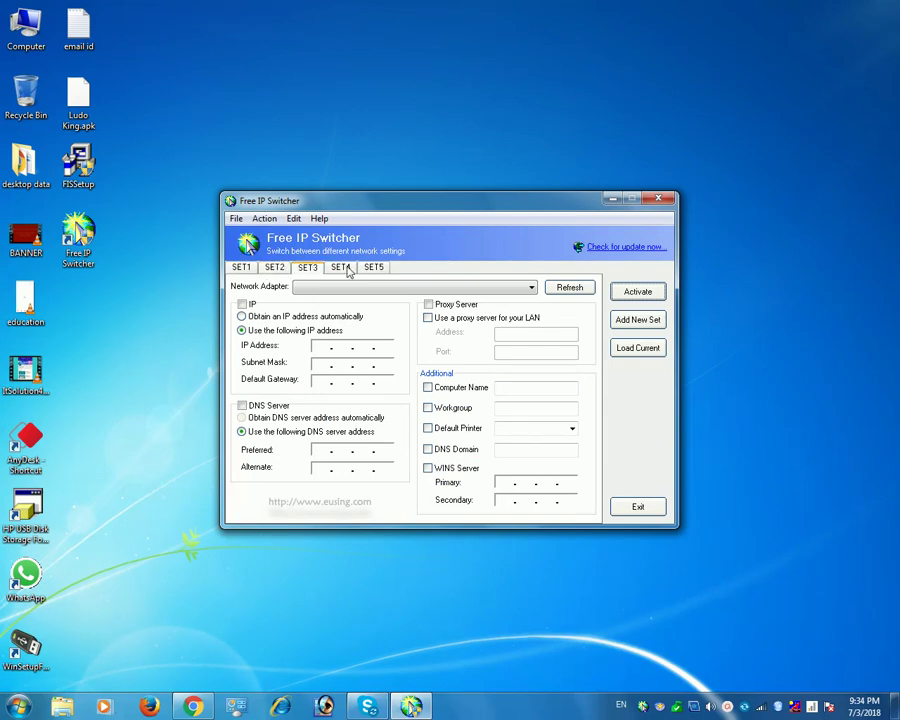
click(340, 268)
click(373, 268)
click(243, 268)
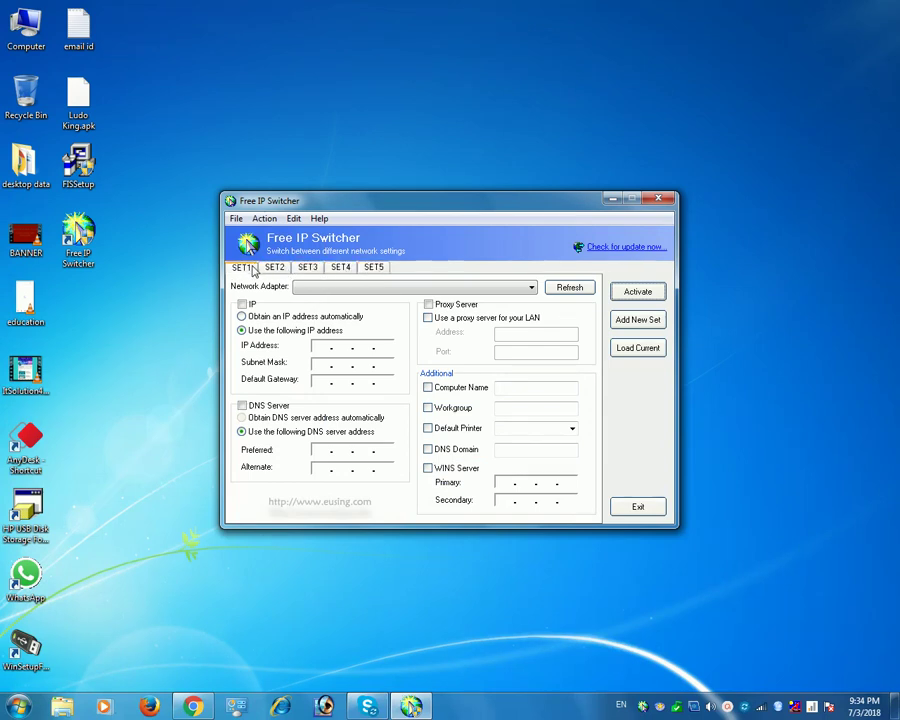
Rename the SET1 configuration set to LAN.
right_click(249, 271)
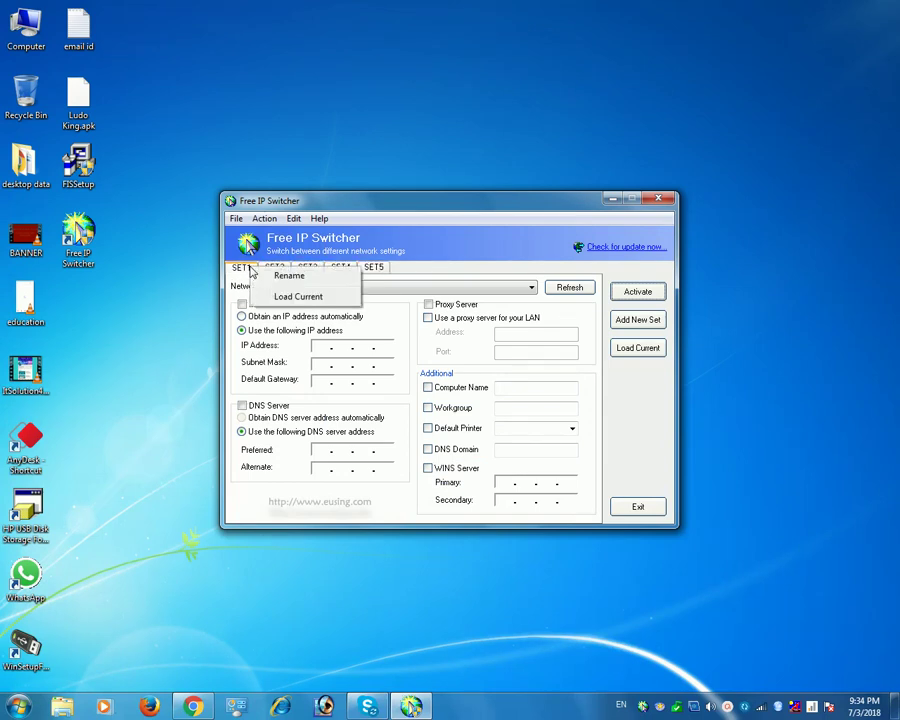
click(276, 276)
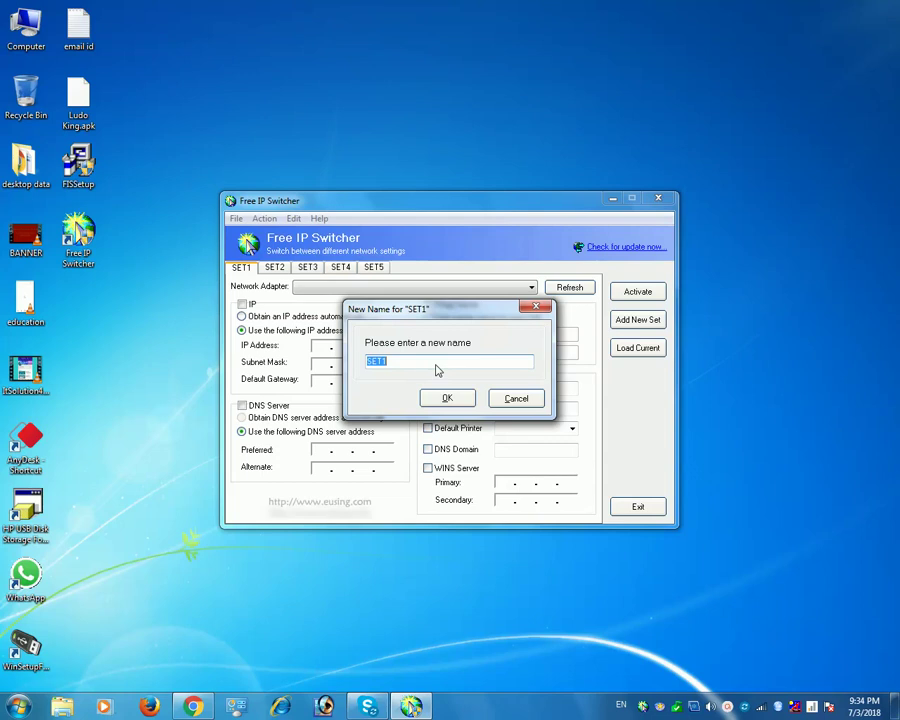
text(LAN)
click(447, 397)
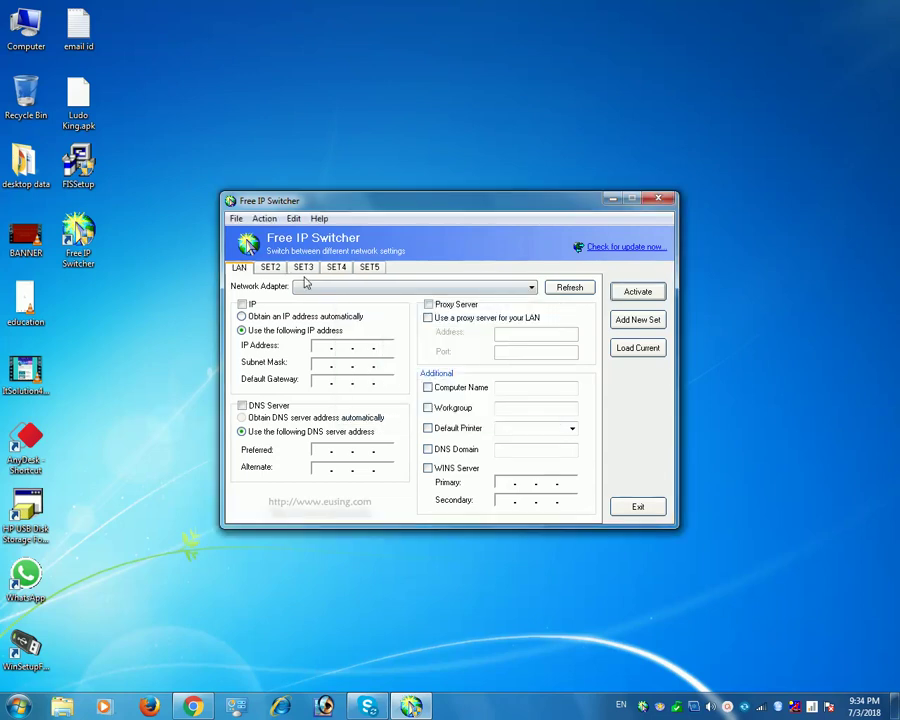
Rename the SET2 configuration set to Wi-Fi.
right_click(278, 272)
click(312, 277)
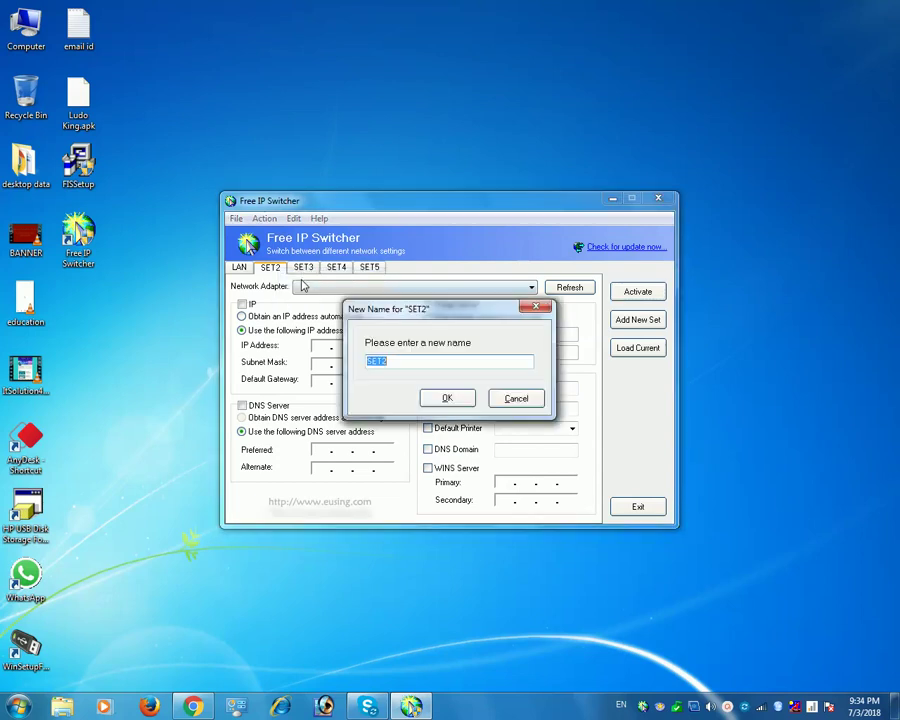
text(Wi-Fi)
click(447, 397)
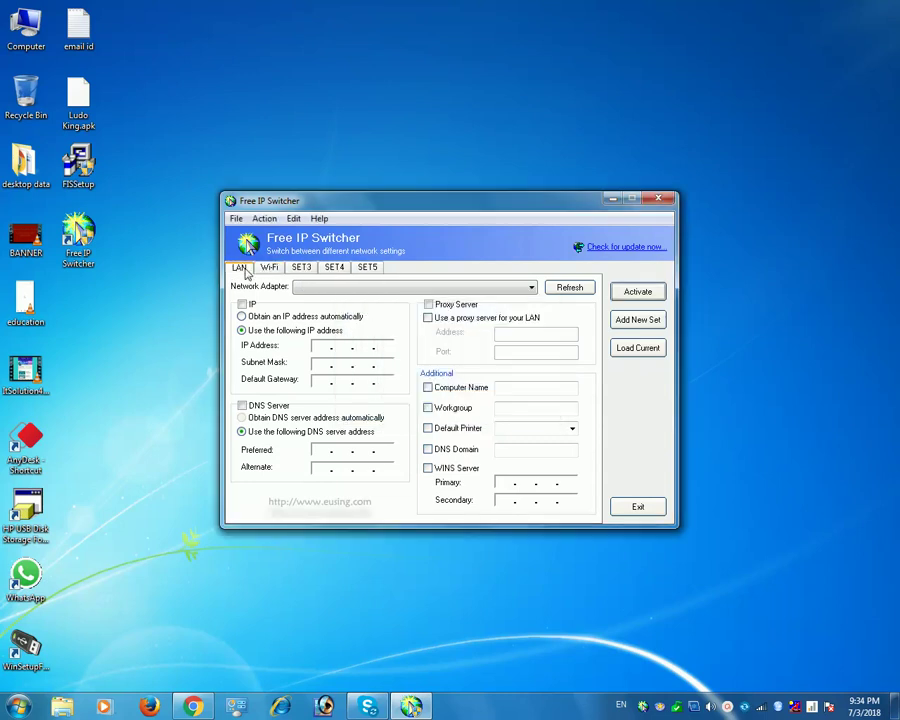
Open Windows Network Connections with ncpa.cpl and examine which network adapters are available.
key(super+r)
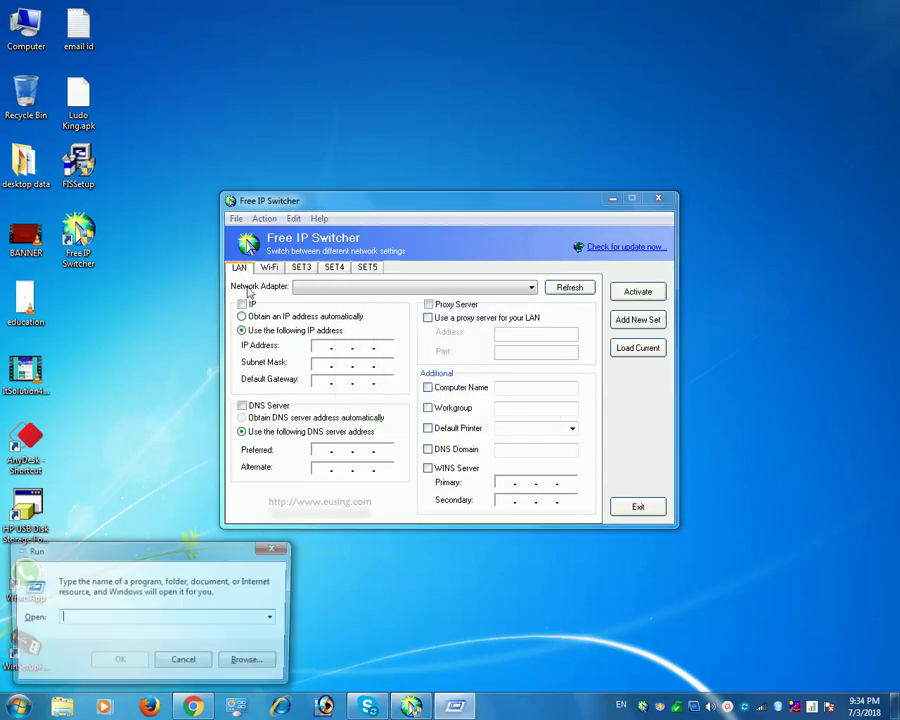
text(ncpa.cpl)
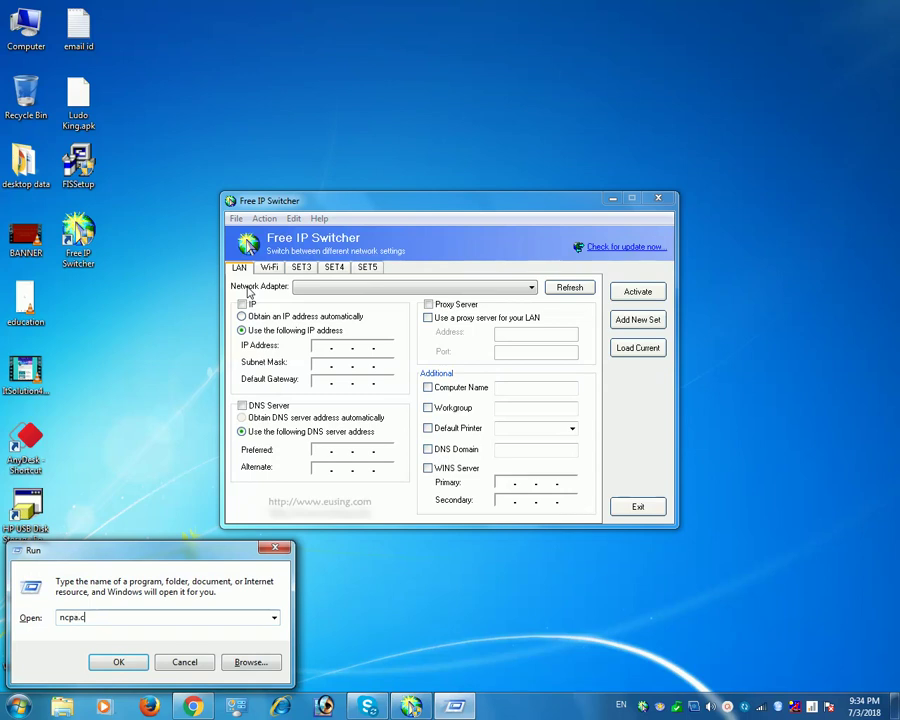
key(Return)
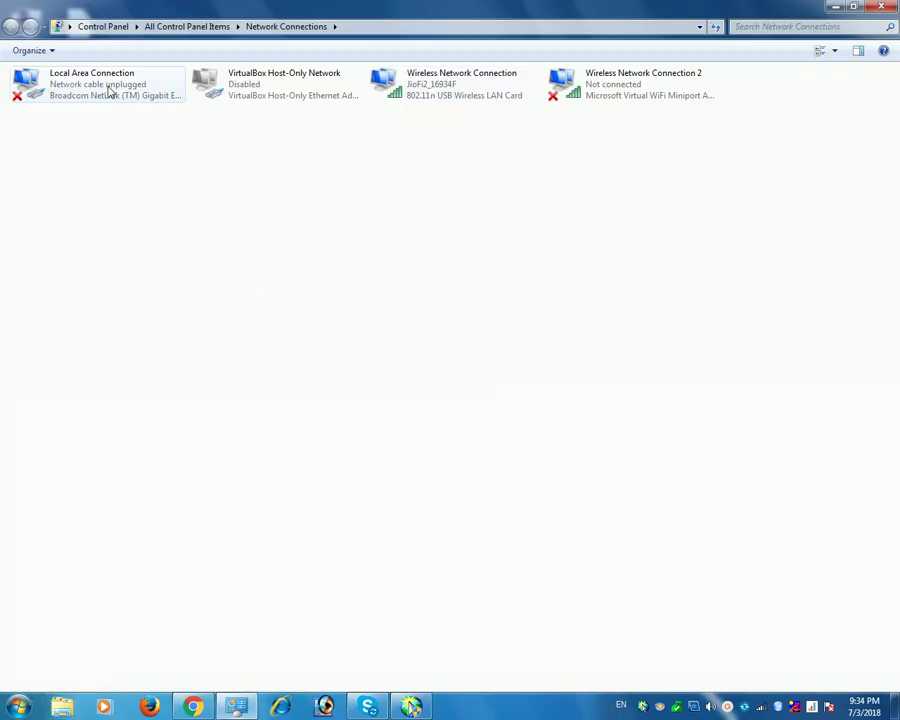
click(72, 86)
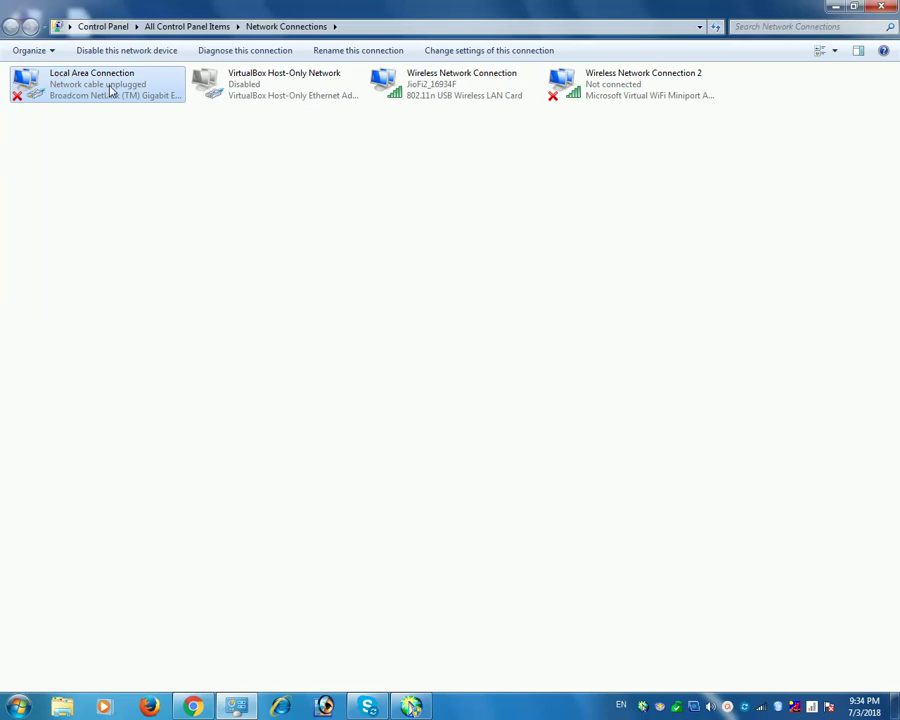
click(243, 89)
click(440, 89)
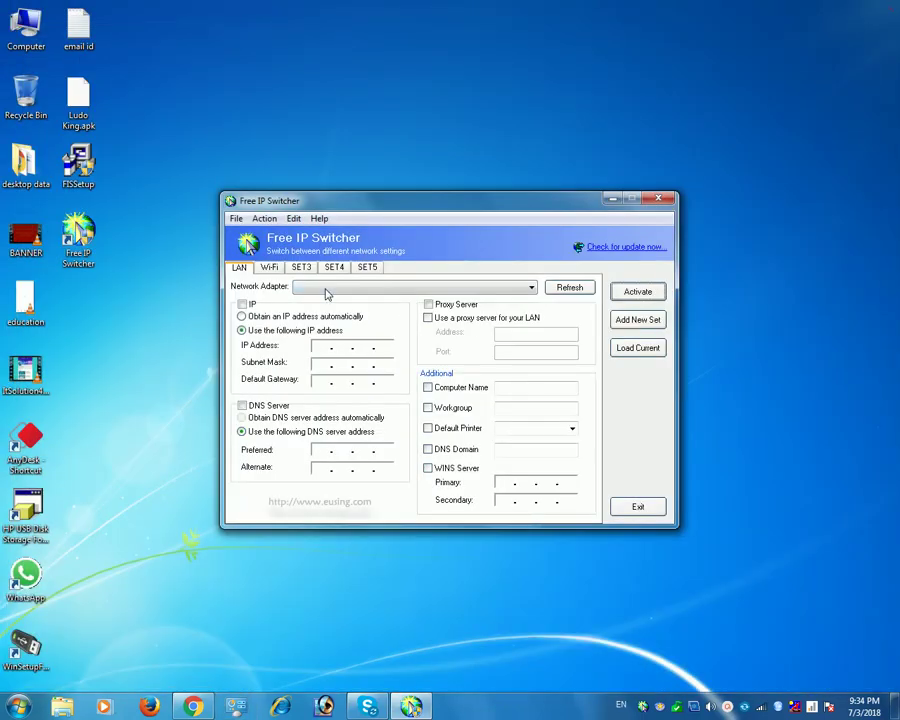
Assign the Local Area Connection (Broadcom NetLink (TM) Gigabit Ethernet) adapter to the LAN set and start its IP address with 192.168.
click(328, 288)
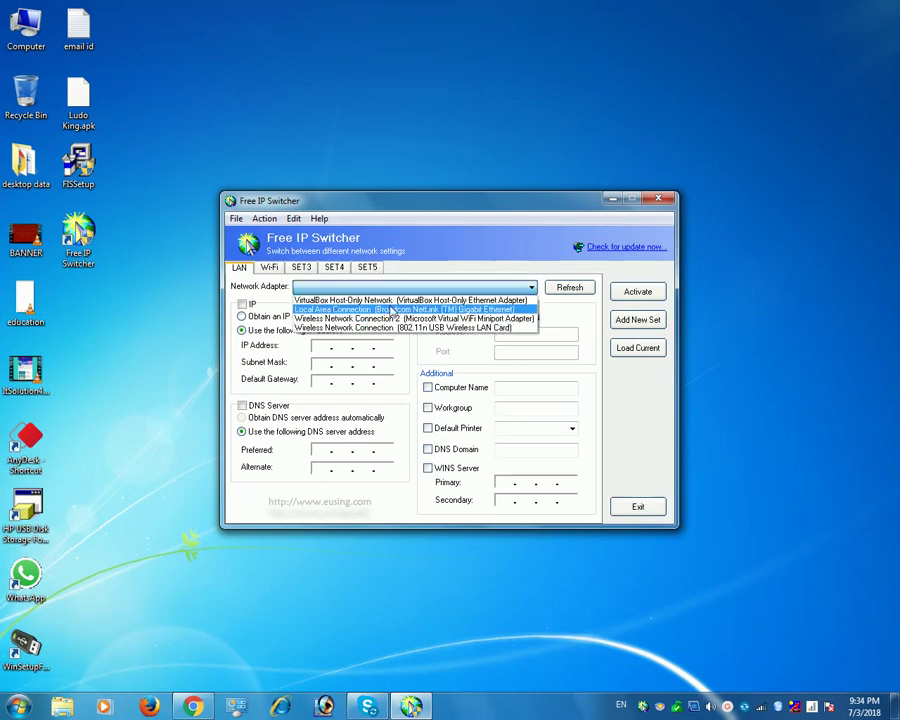
click(330, 309)
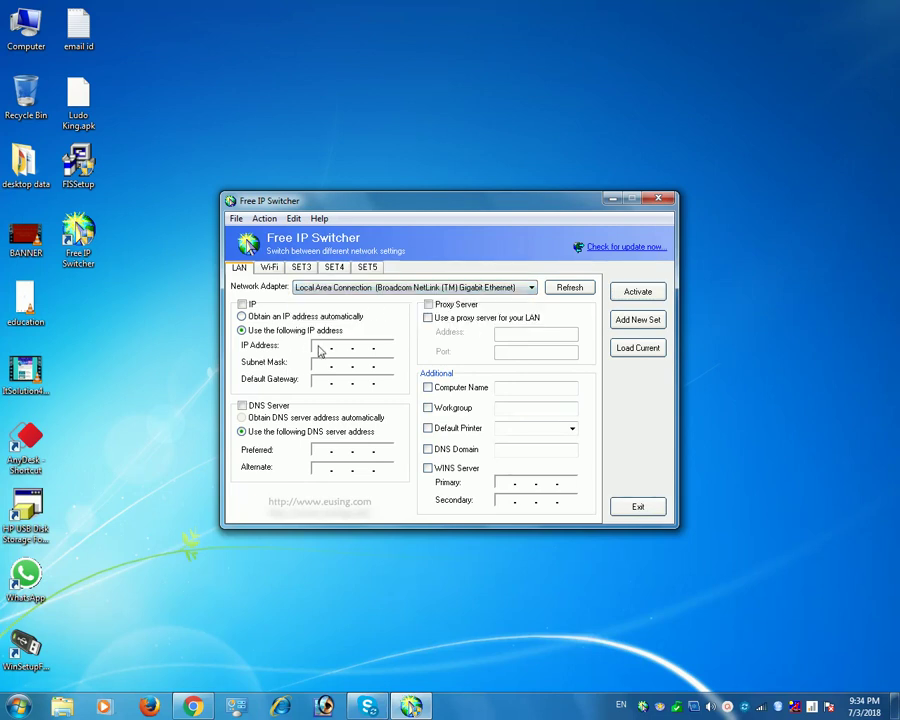
click(320, 349)
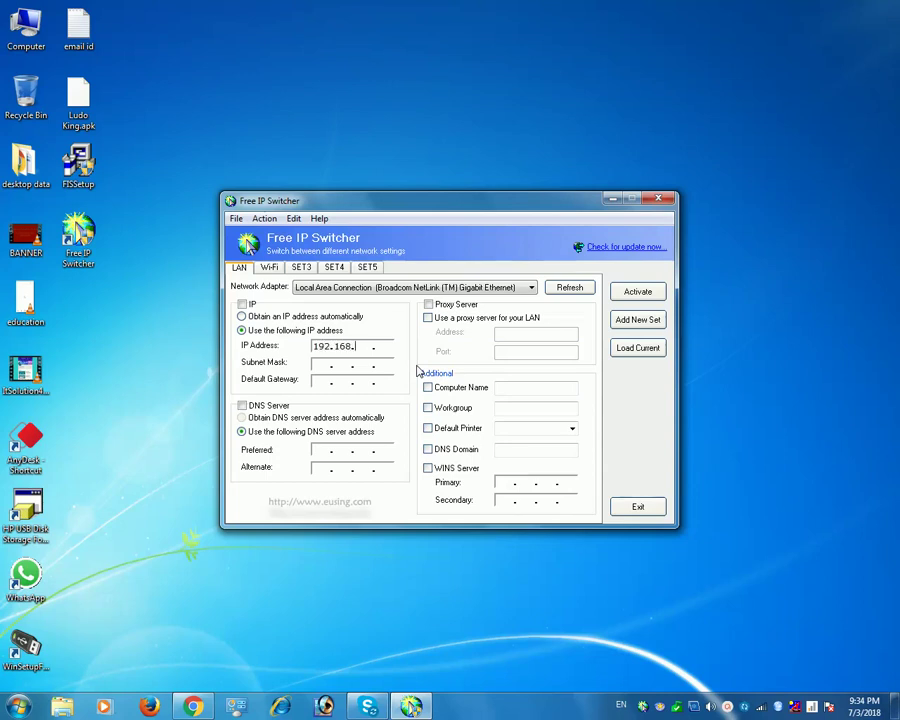
Check the Local Area Connection's IPv4 address settings in Windows Network Connections and close them without changes.
key(super+r)
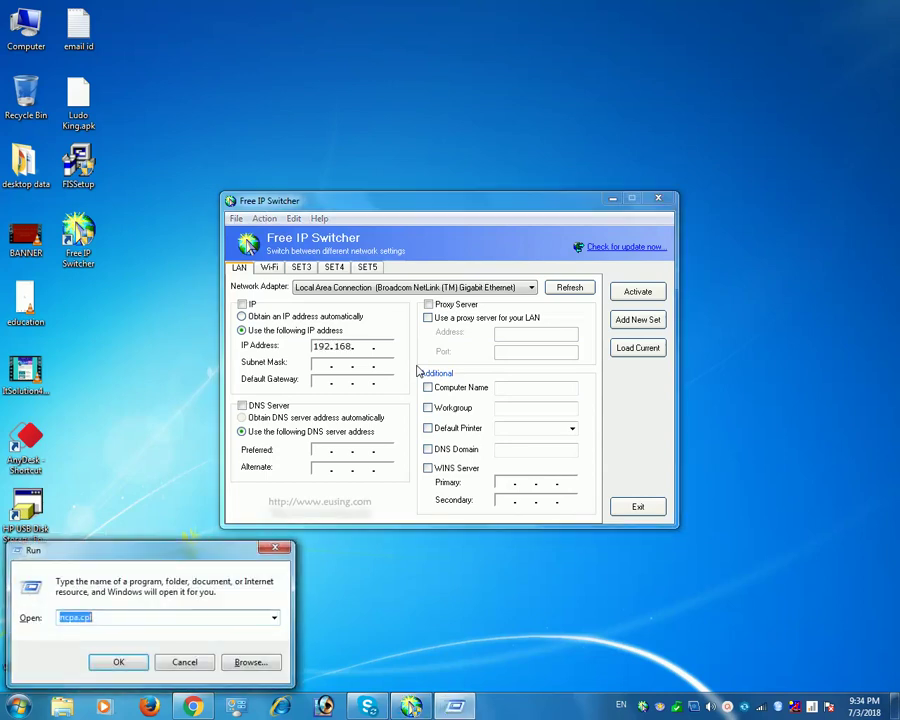
click(122, 663)
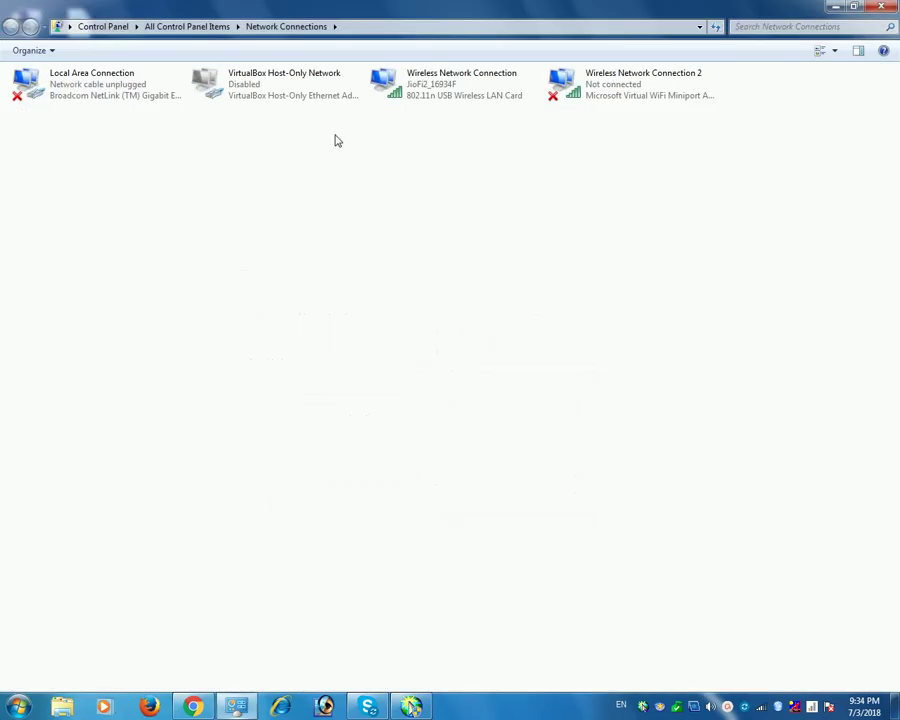
click(110, 87)
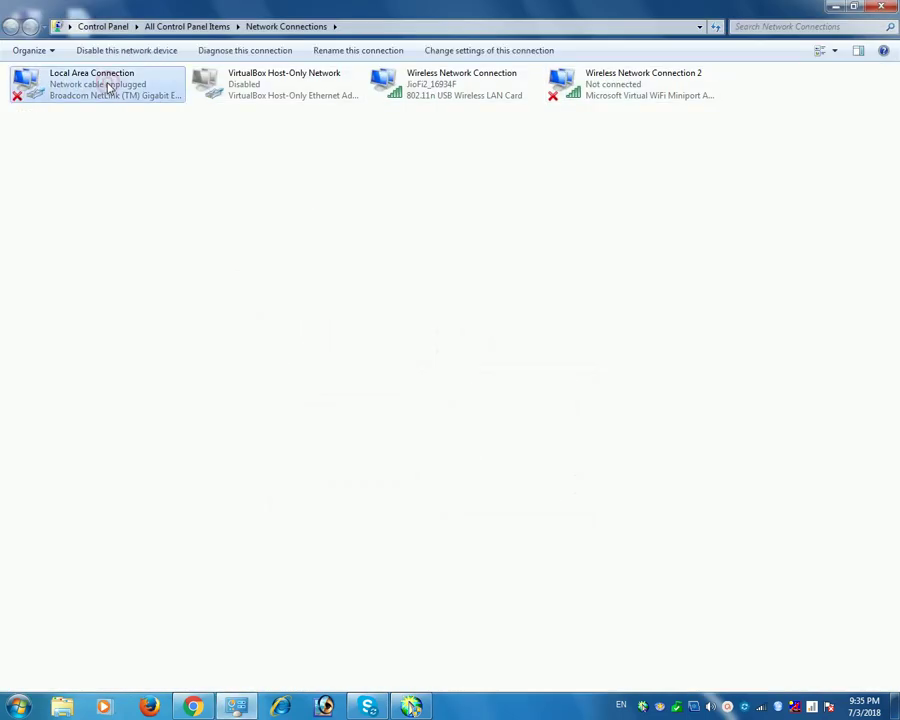
double_click(110, 87)
double_click(223, 234)
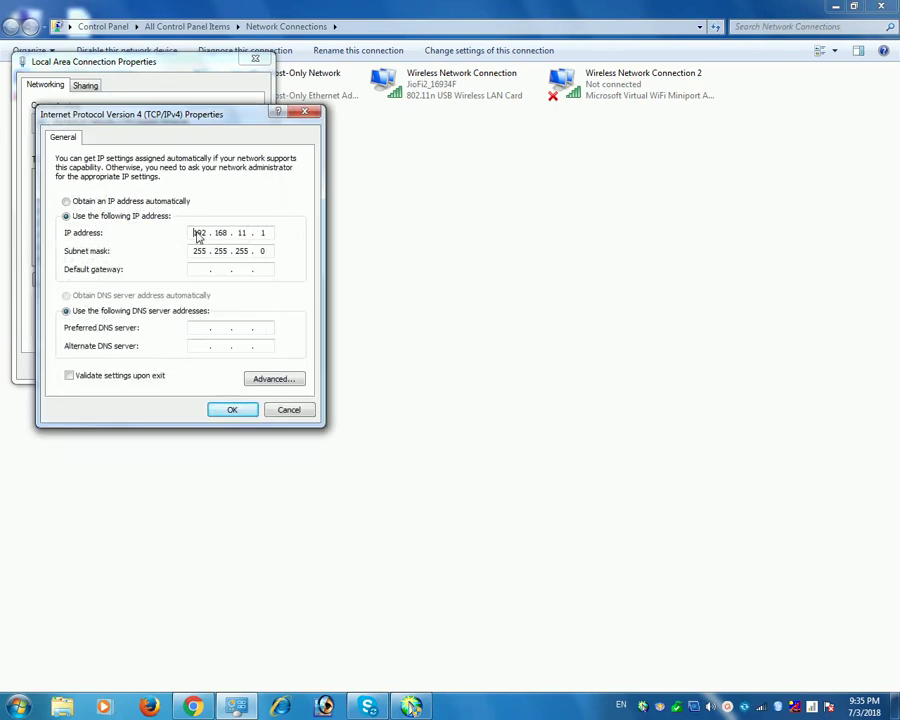
double_click(197, 233)
click(288, 409)
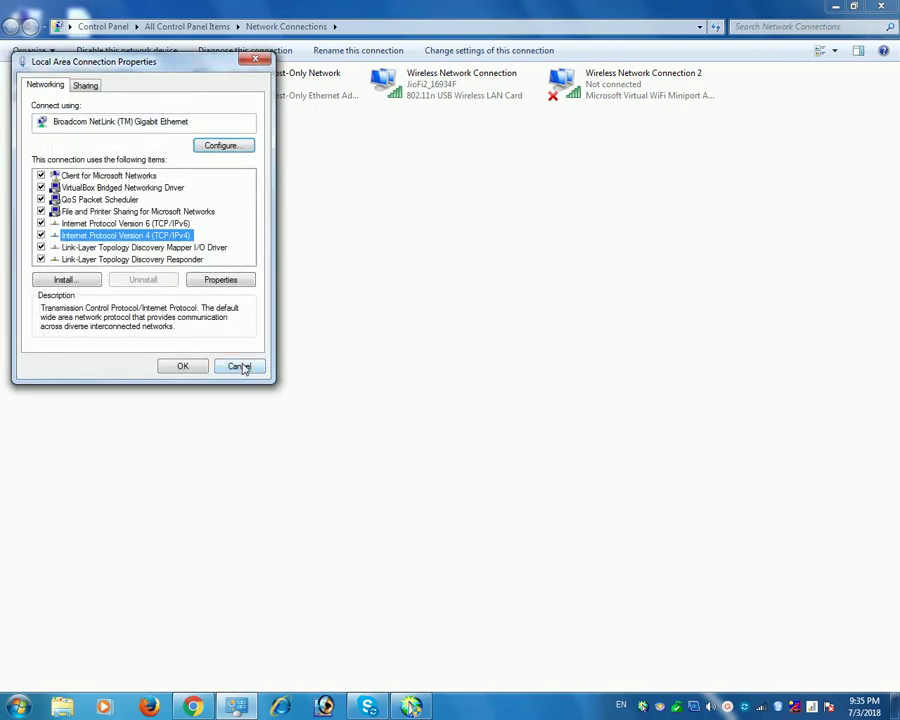
click(240, 364)
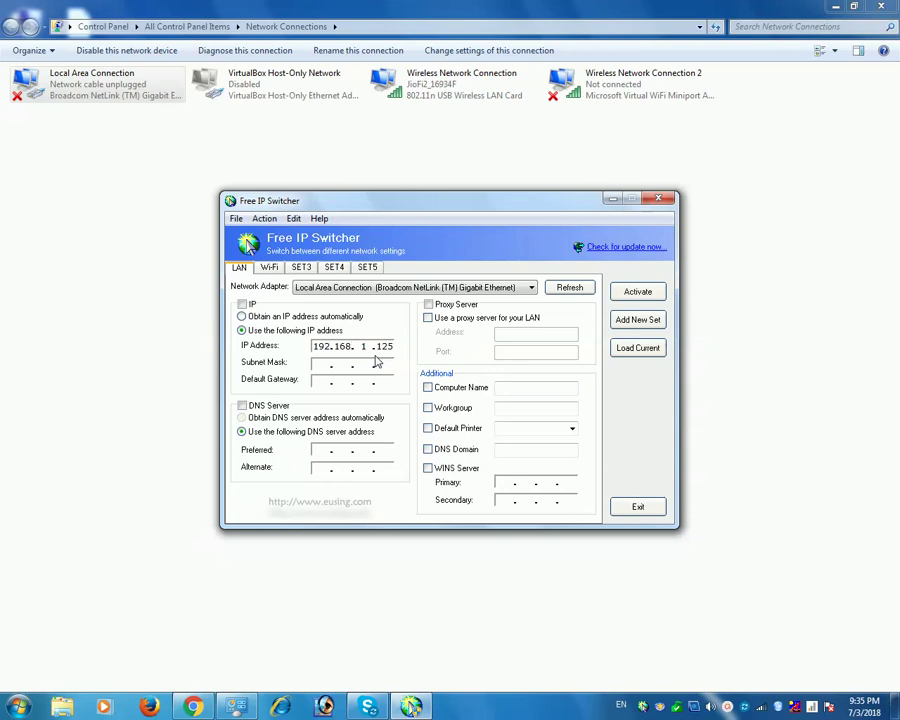
Complete the LAN set's addresses: IP 192.168.1.125, subnet mask 255.255.255.0, default gateway 192.168.1.1 and preferred DNS server 10.0.0.9.
click(319, 368)
text(255. 255. )
text(0)
key(Tab)
text(1)
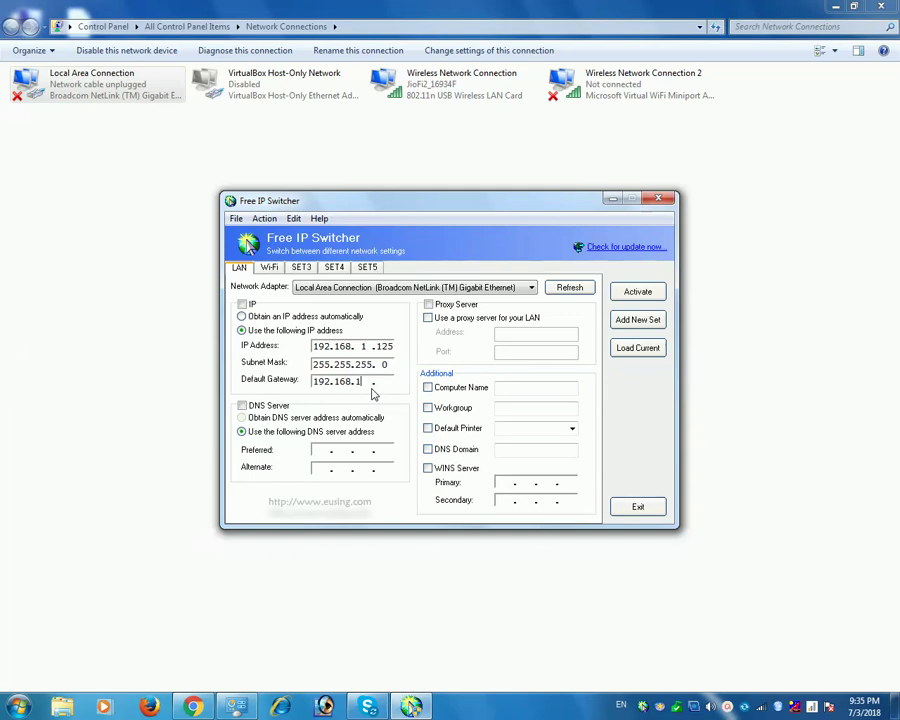
key(Tab)
click(325, 451)
text(10 . 0 . 0 .9)
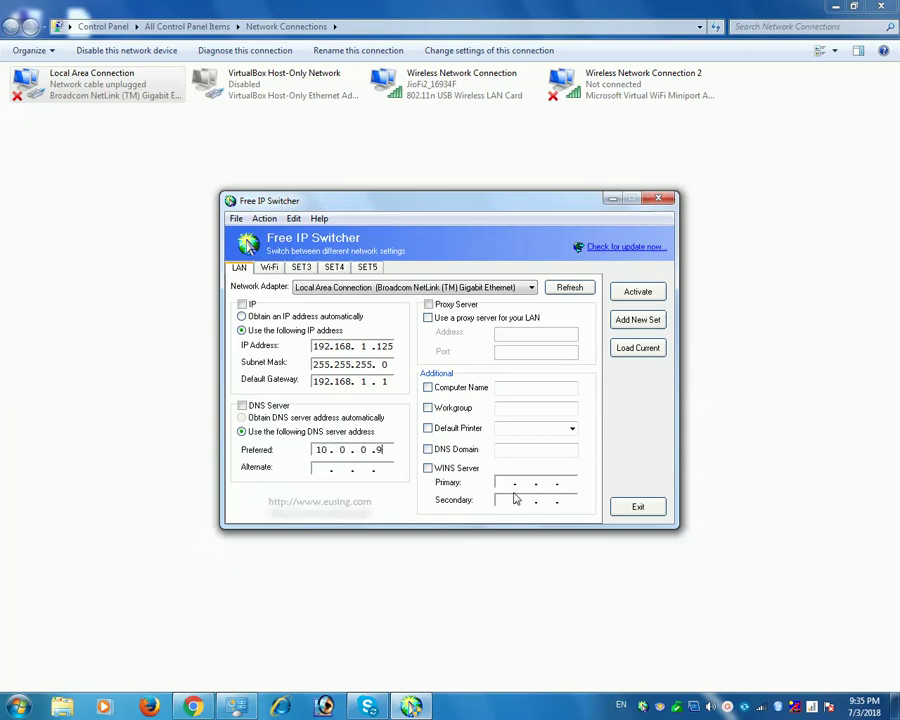
Include the IP settings in the LAN set's switch and try to activate the set.
click(503, 320)
click(503, 320)
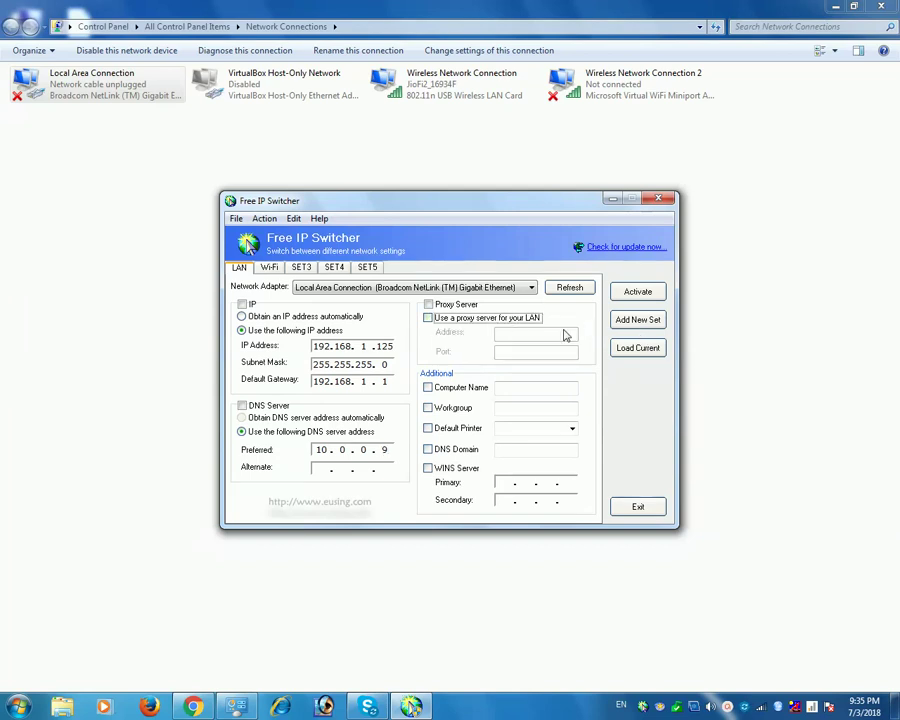
click(637, 291)
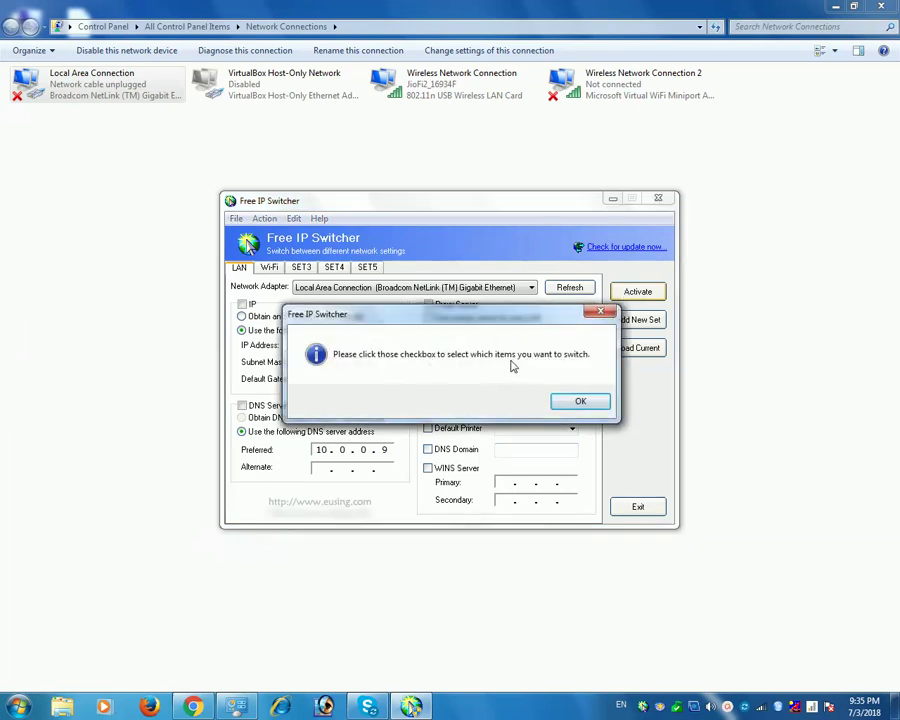
click(580, 401)
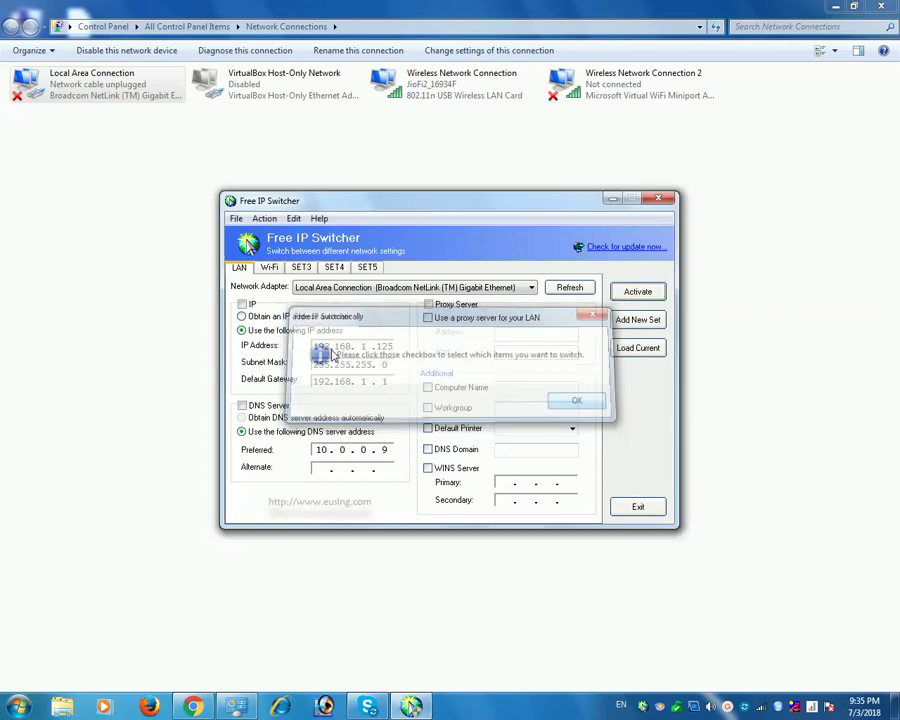
click(243, 304)
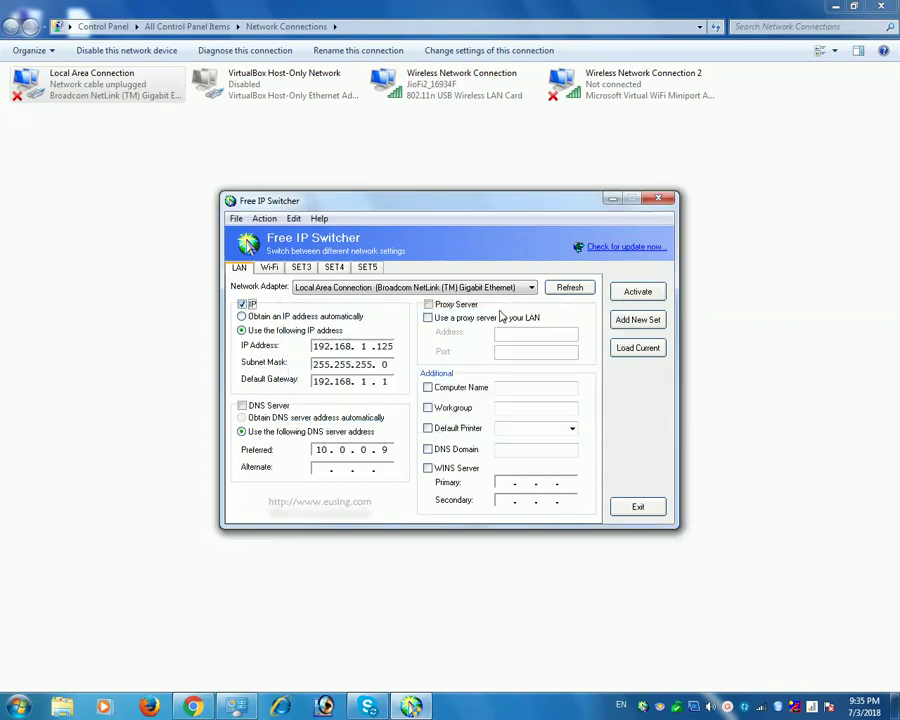
click(632, 292)
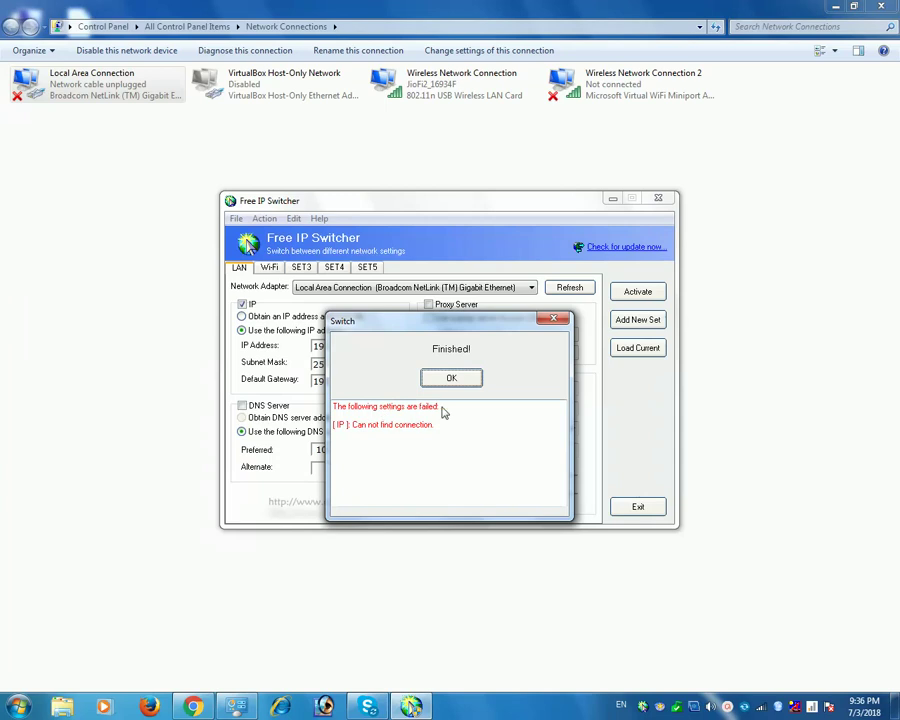
drag(362, 430, 442, 430)
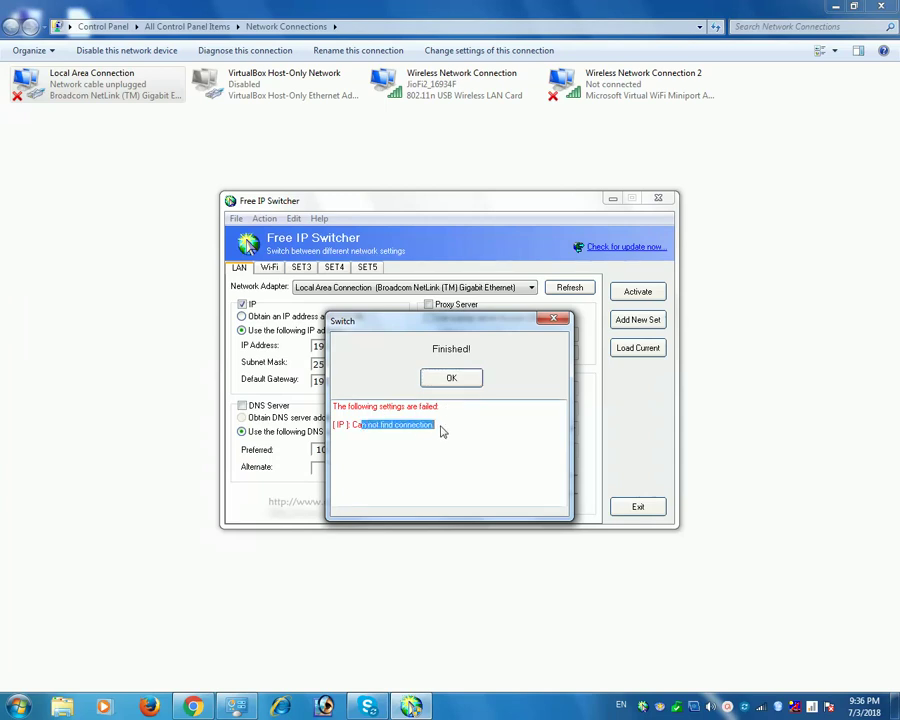
click(451, 378)
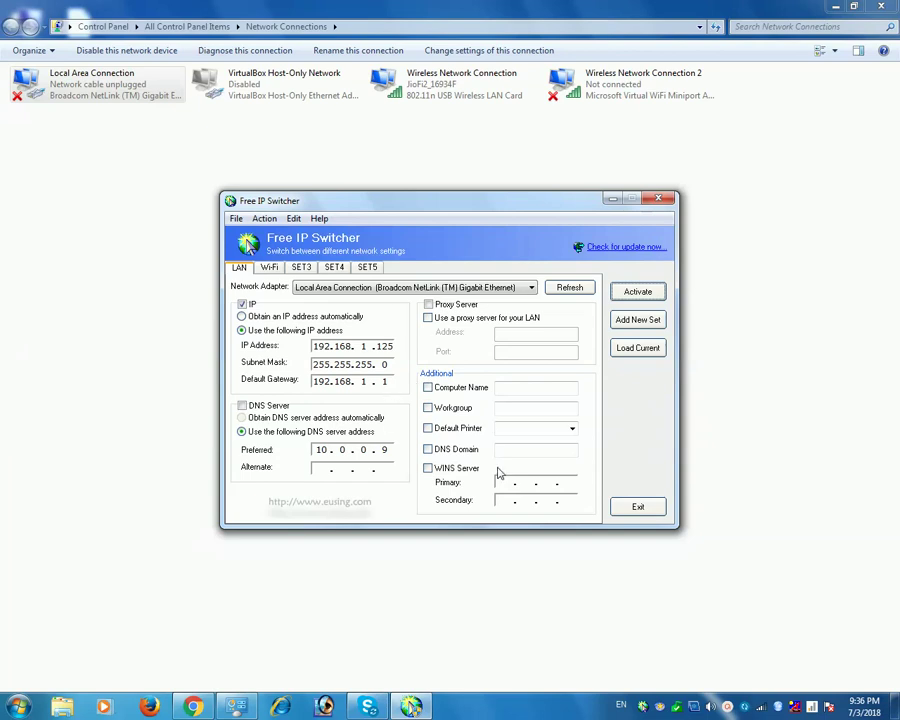
Inspect the Local Area Connection's IPv4 properties in Windows Network Connections and cancel out without changes.
click(170, 500)
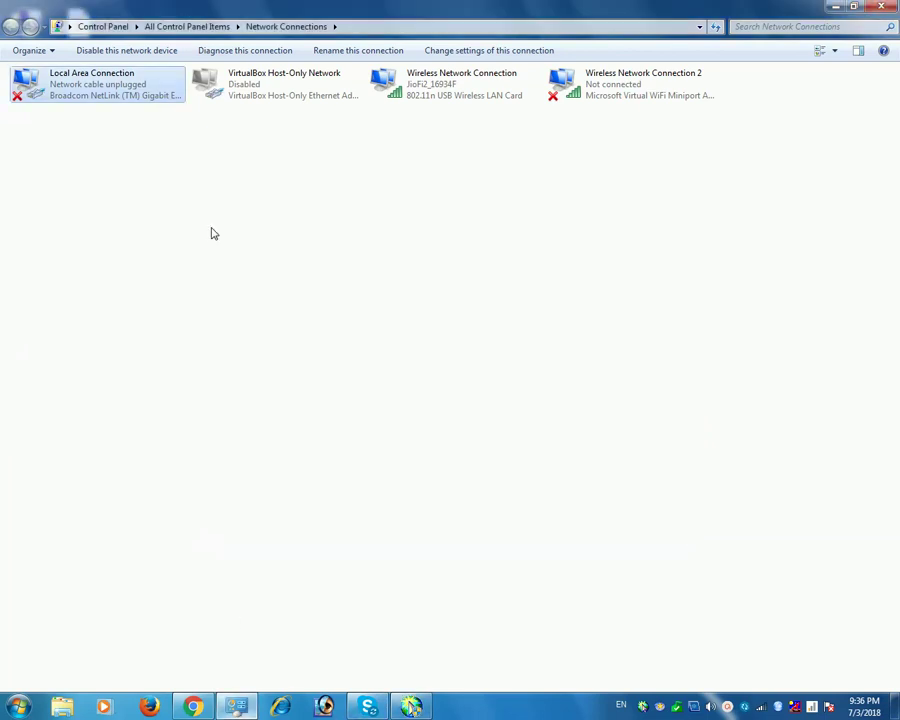
double_click(92, 96)
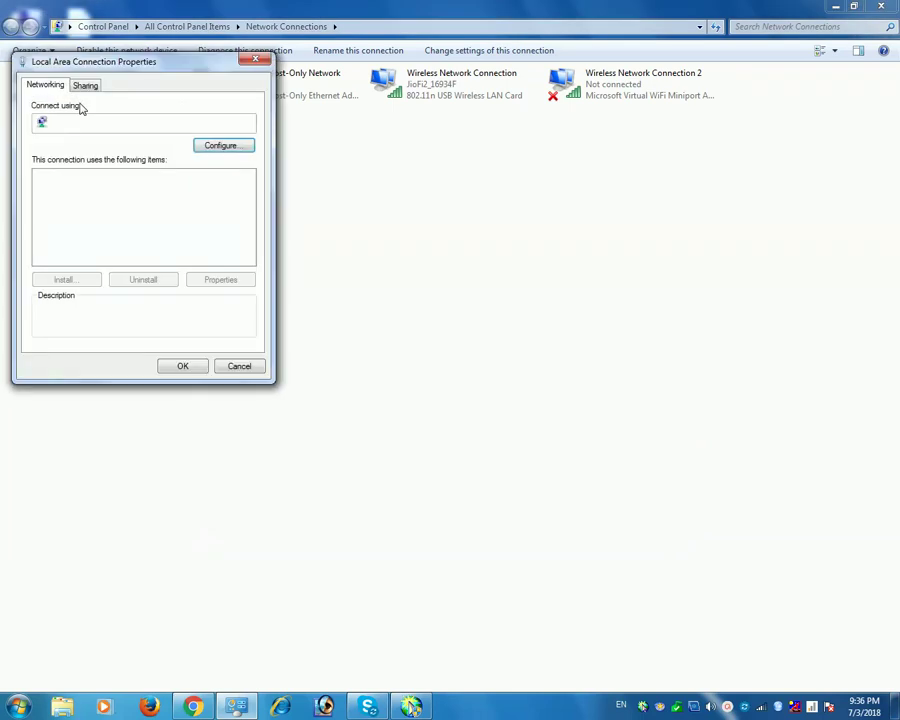
double_click(143, 235)
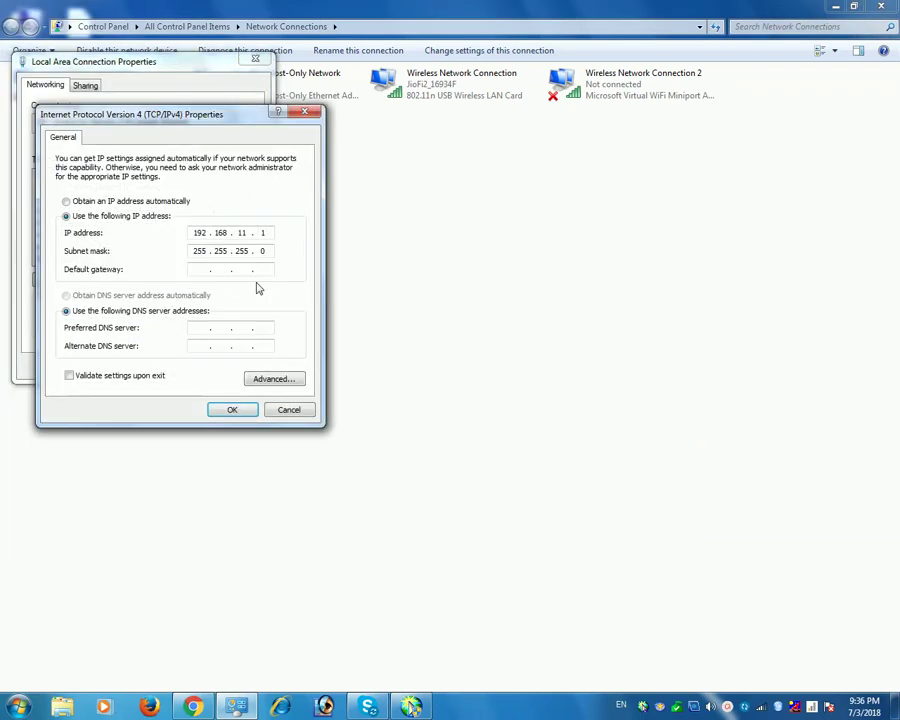
click(285, 405)
click(240, 366)
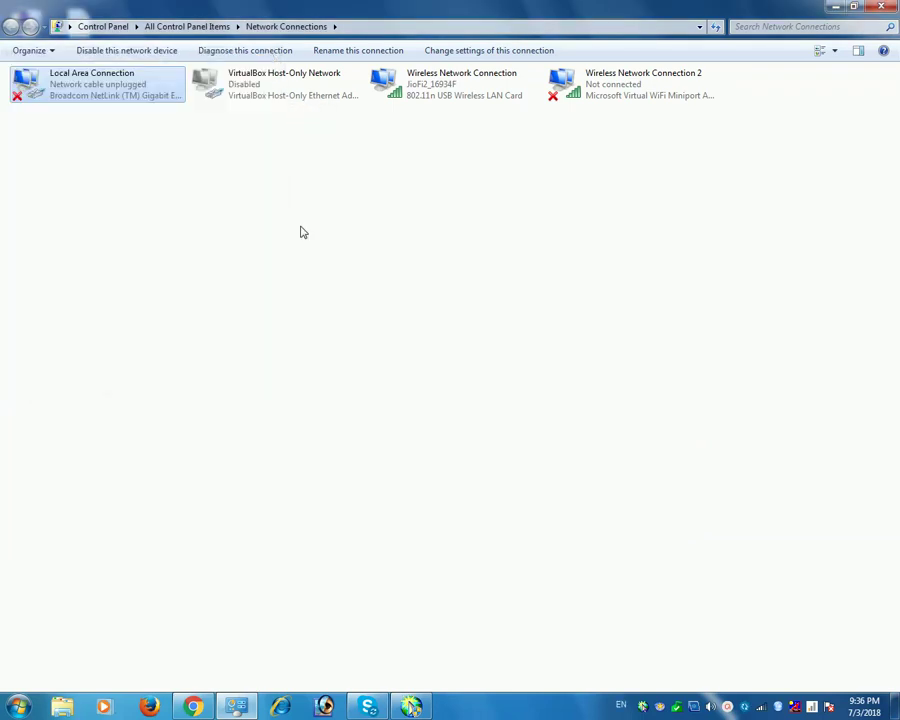
Review the Wireless Network Connection's IPv4 properties in Windows and close all its dialogs without changes.
click(408, 98)
double_click(408, 98)
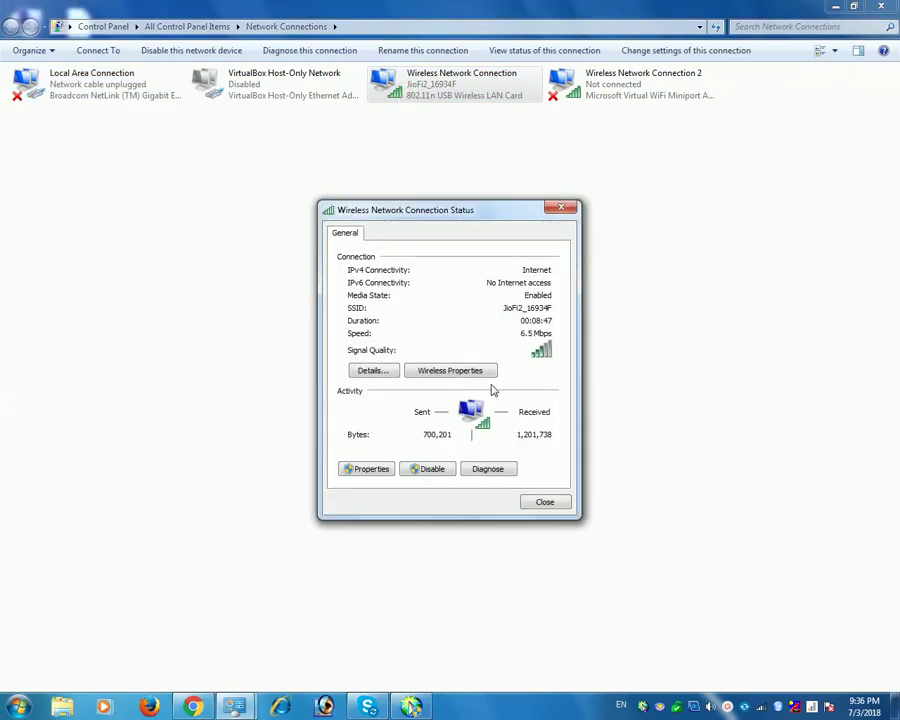
click(386, 470)
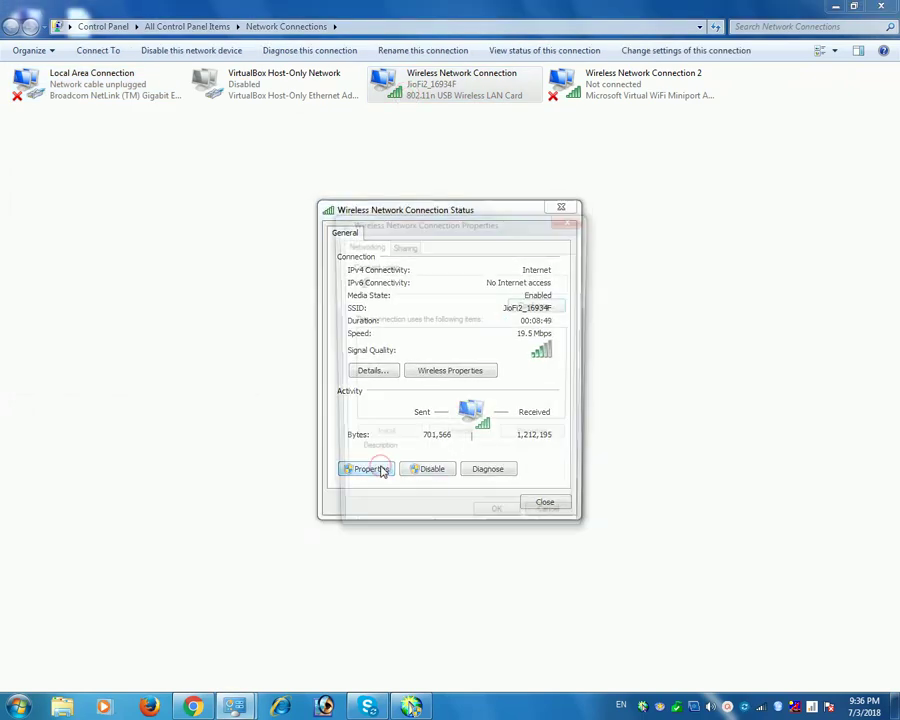
double_click(477, 394)
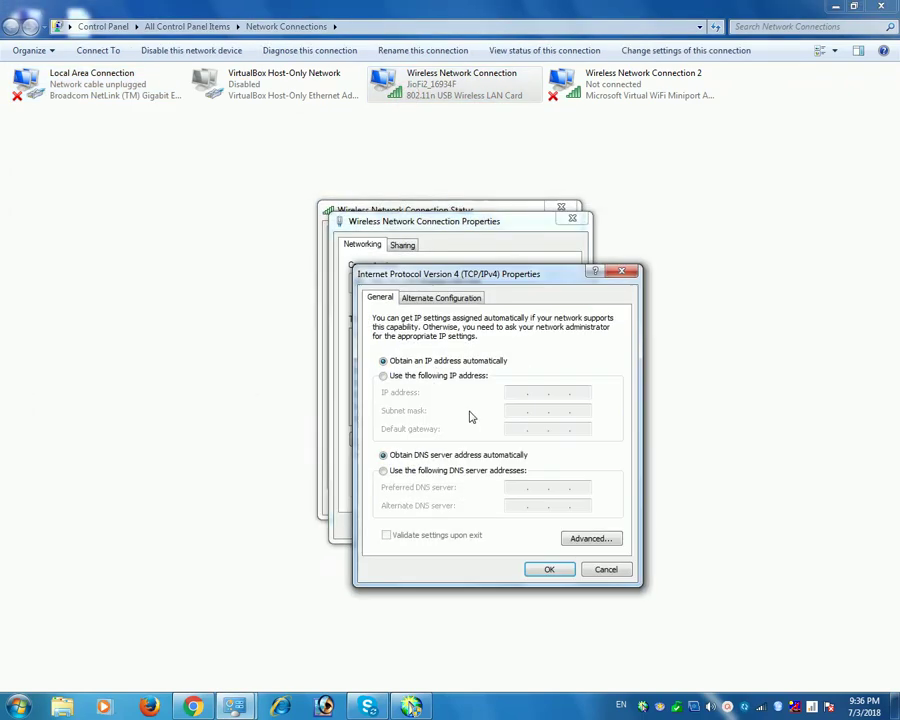
click(606, 569)
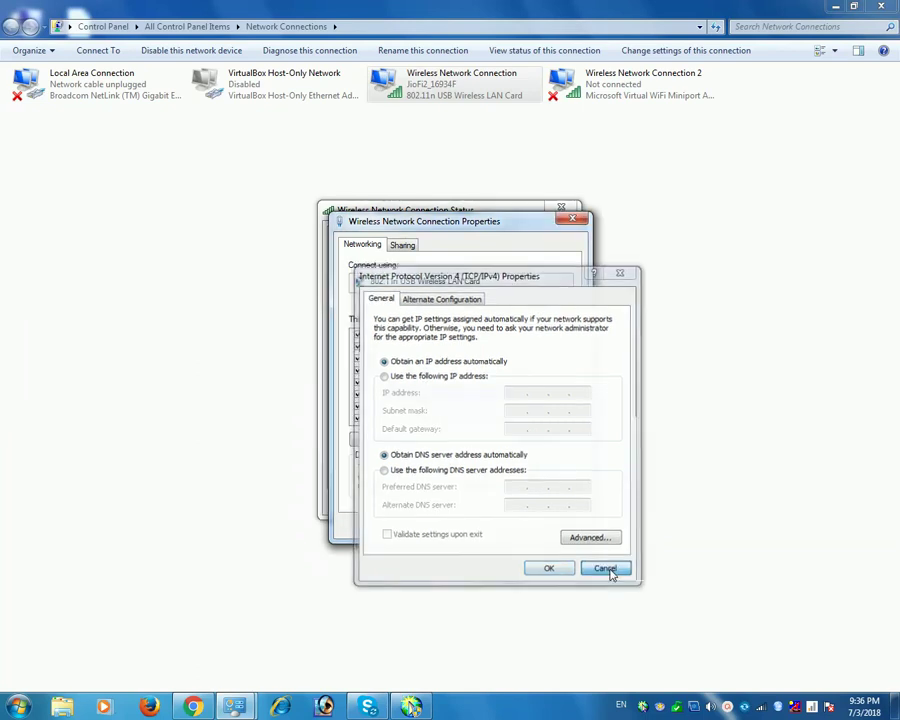
click(556, 524)
click(542, 501)
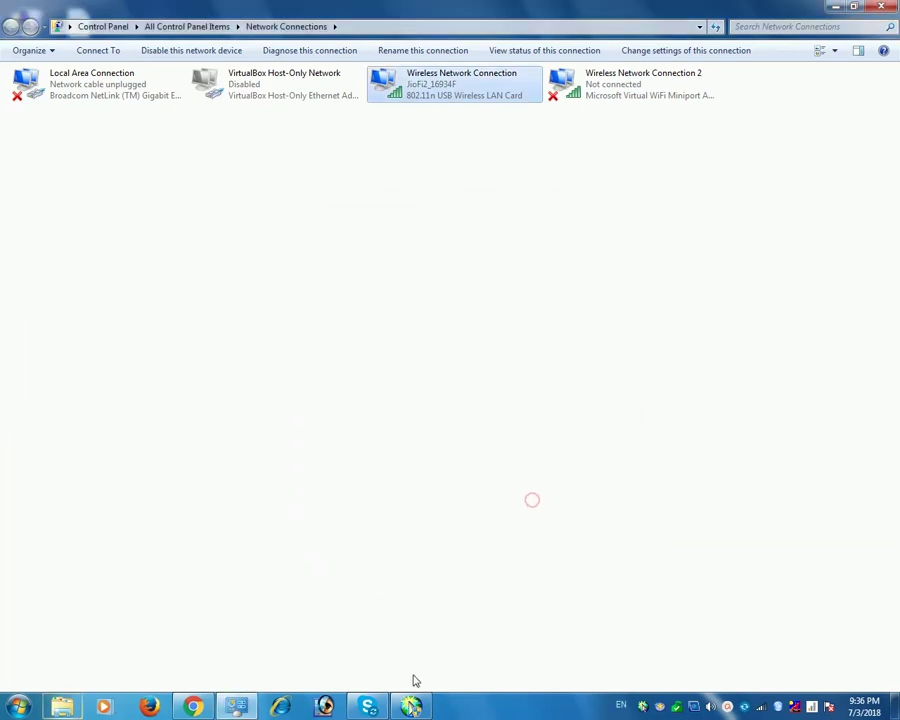
In Free IP Switcher, assign the Wireless Network Connection (802.11n USB Wireless LAN Card) to the Wi-Fi set with IP 192.168.1.123, subnet mask 255.255.255.0, gateway 192.168.1.1.
click(411, 706)
click(269, 267)
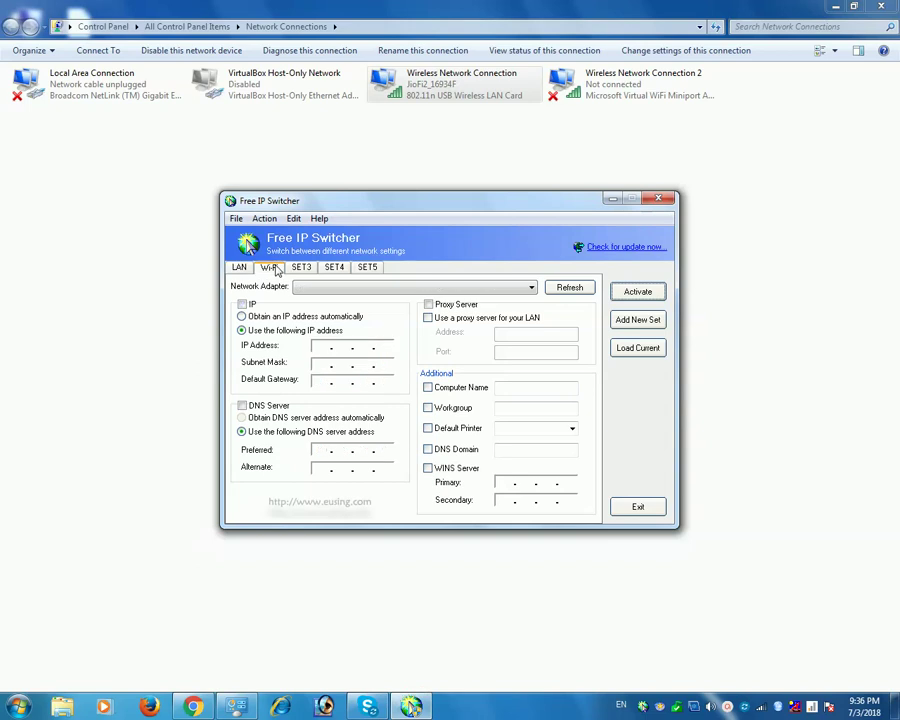
click(328, 287)
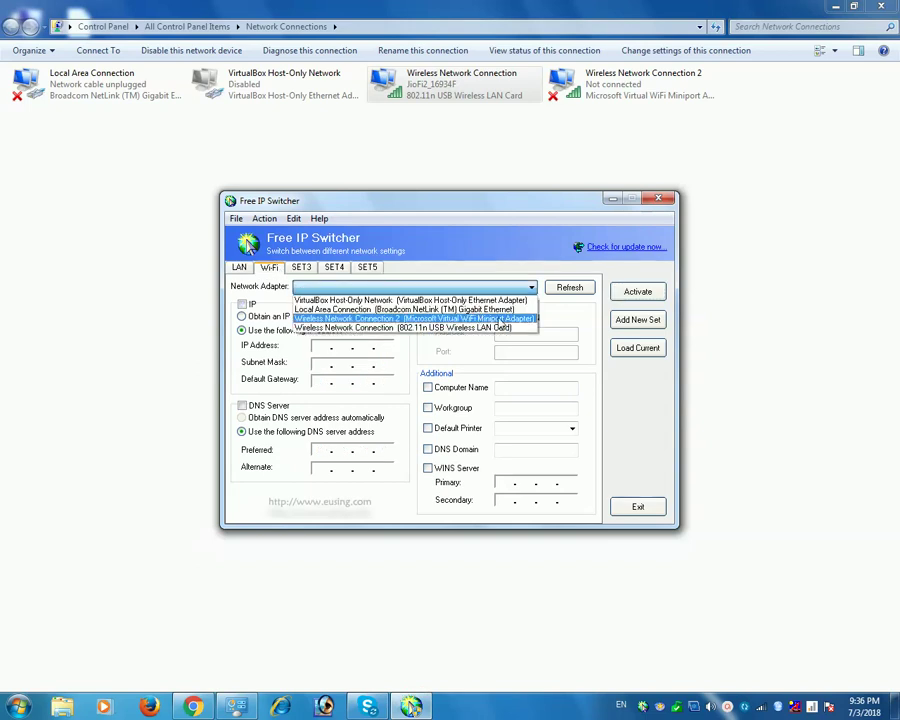
click(399, 328)
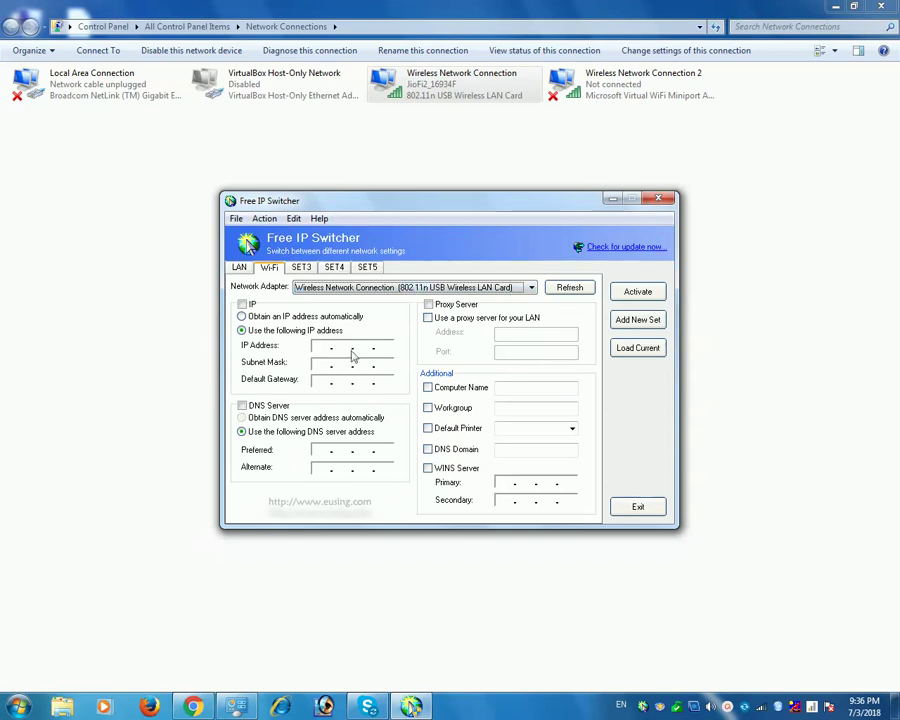
click(321, 347)
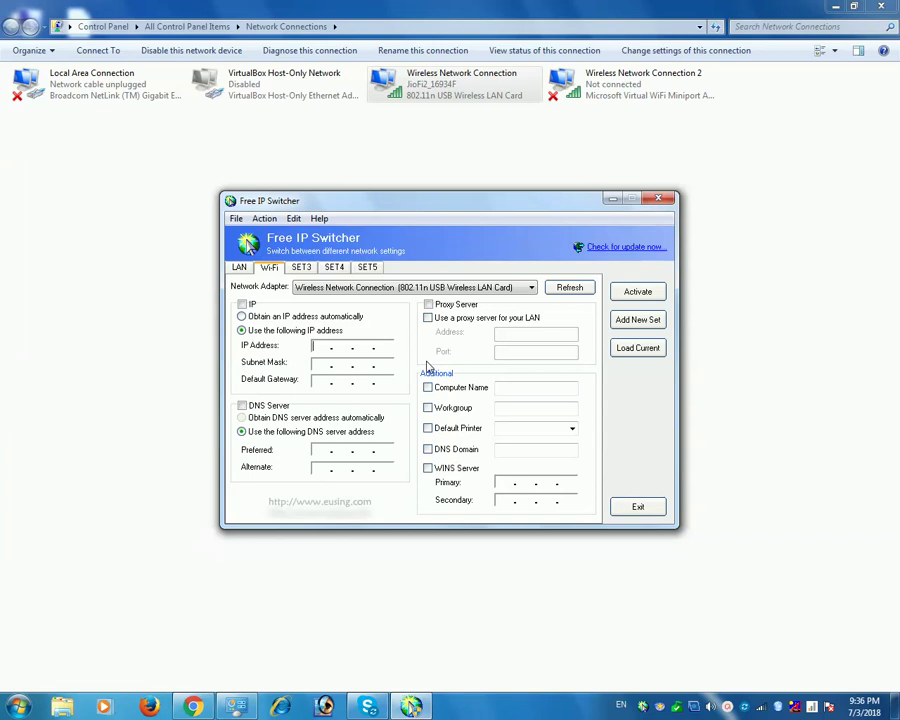
text(192.168. 1 .123)
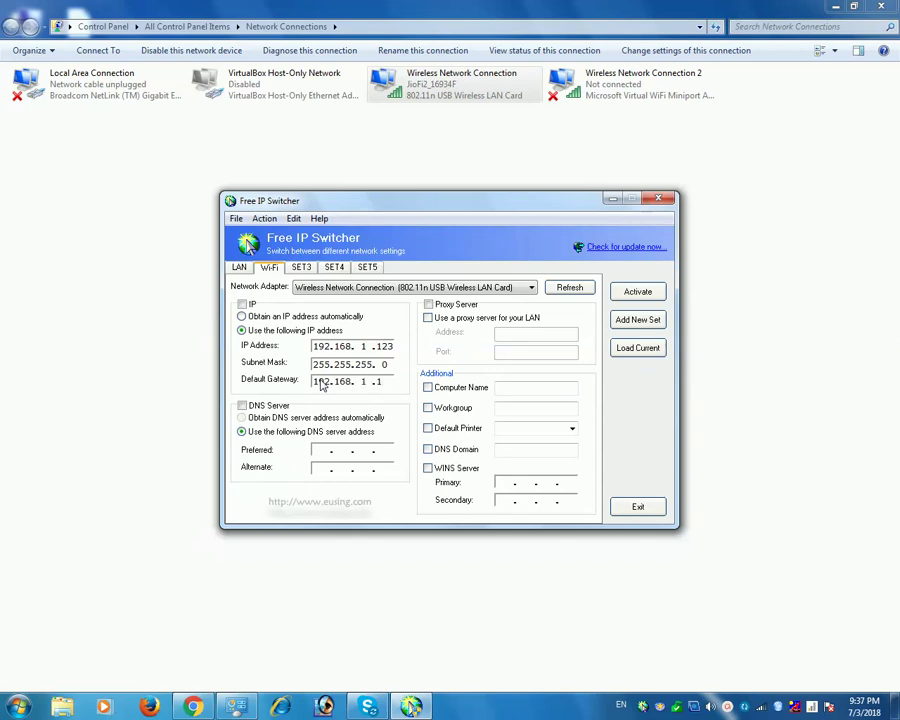
key(Tab)
Recheck in Windows Network Connections how the Wireless Network Connection obtains its IP and DNS addresses, leaving the settings untouched.
click(411, 706)
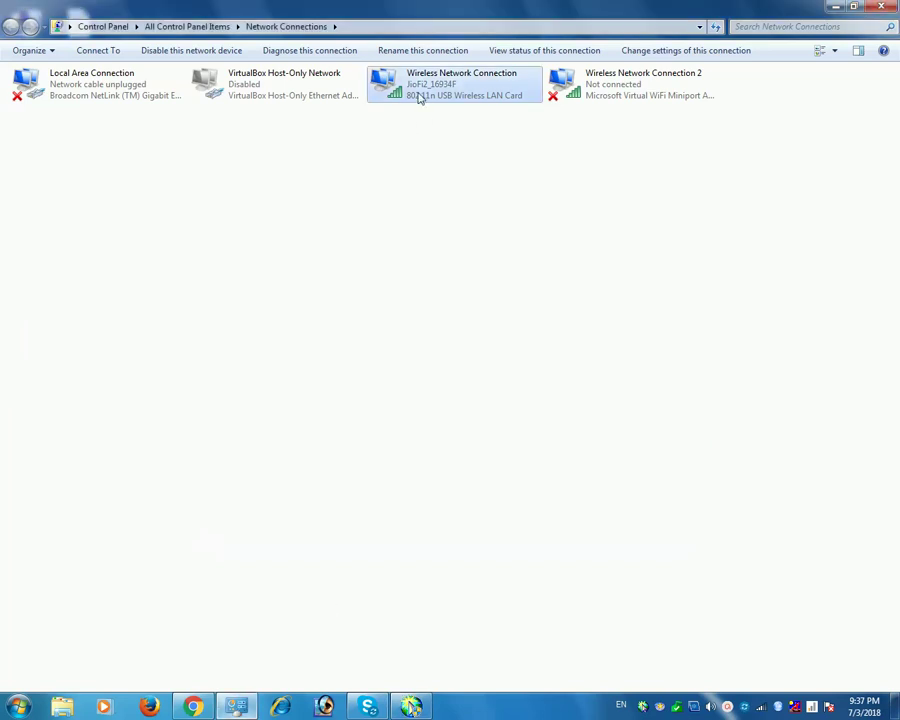
double_click(420, 97)
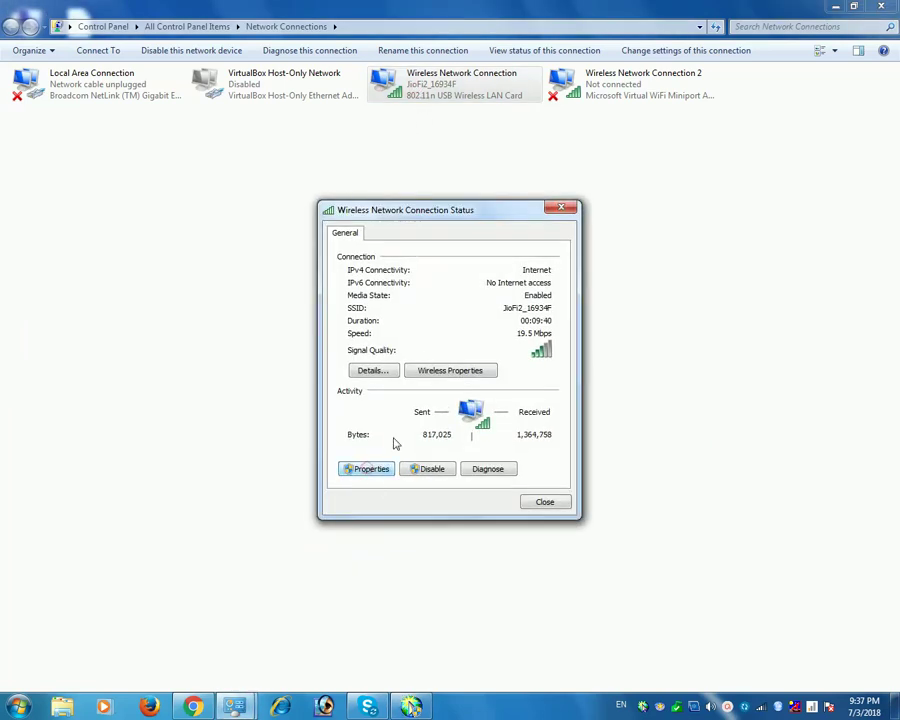
click(366, 469)
click(462, 396)
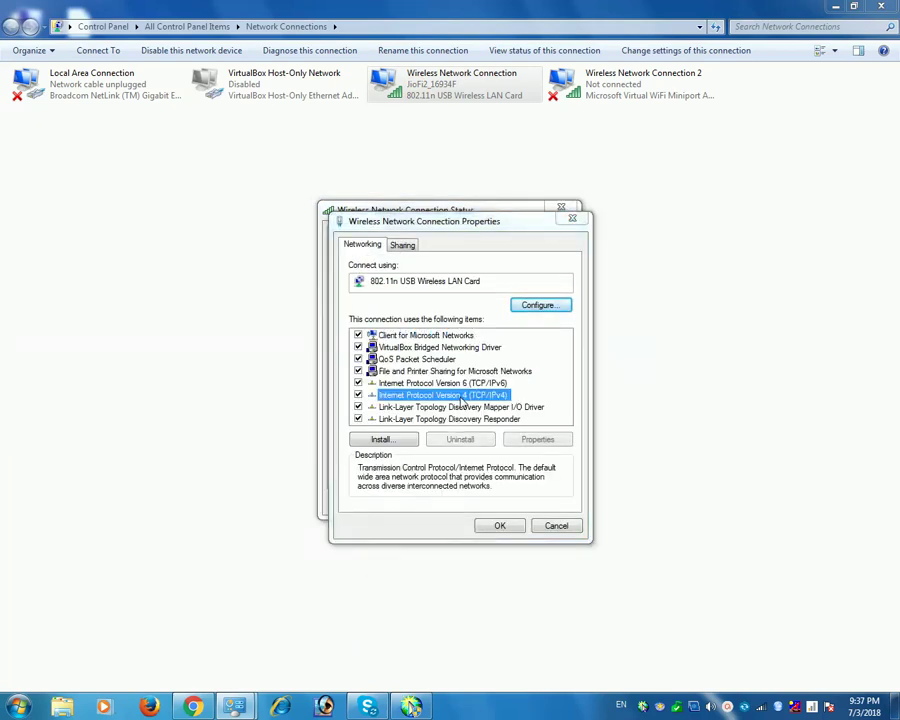
double_click(462, 396)
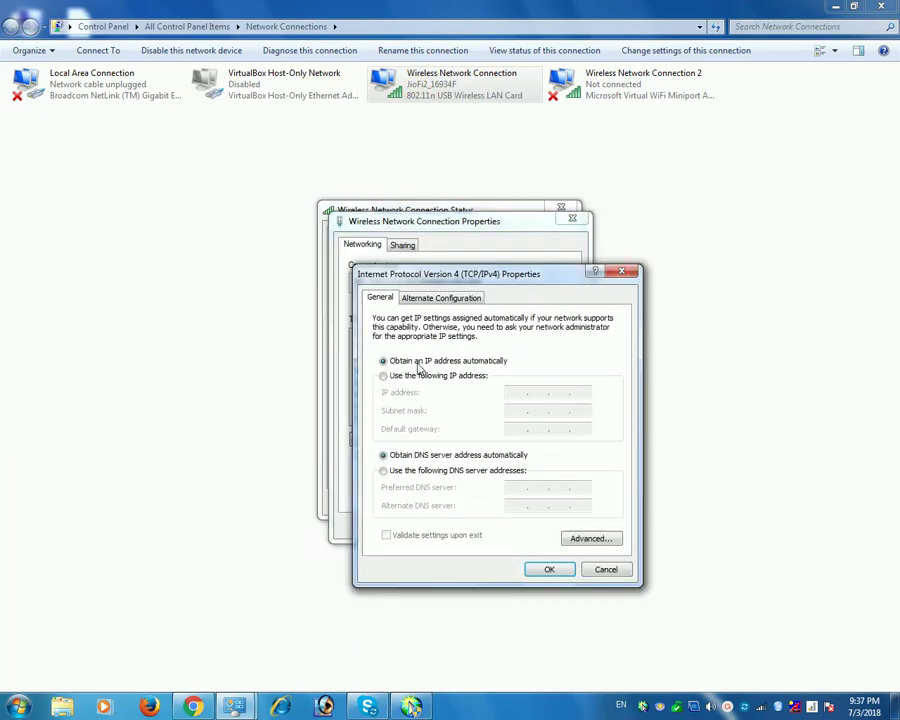
click(606, 573)
click(556, 525)
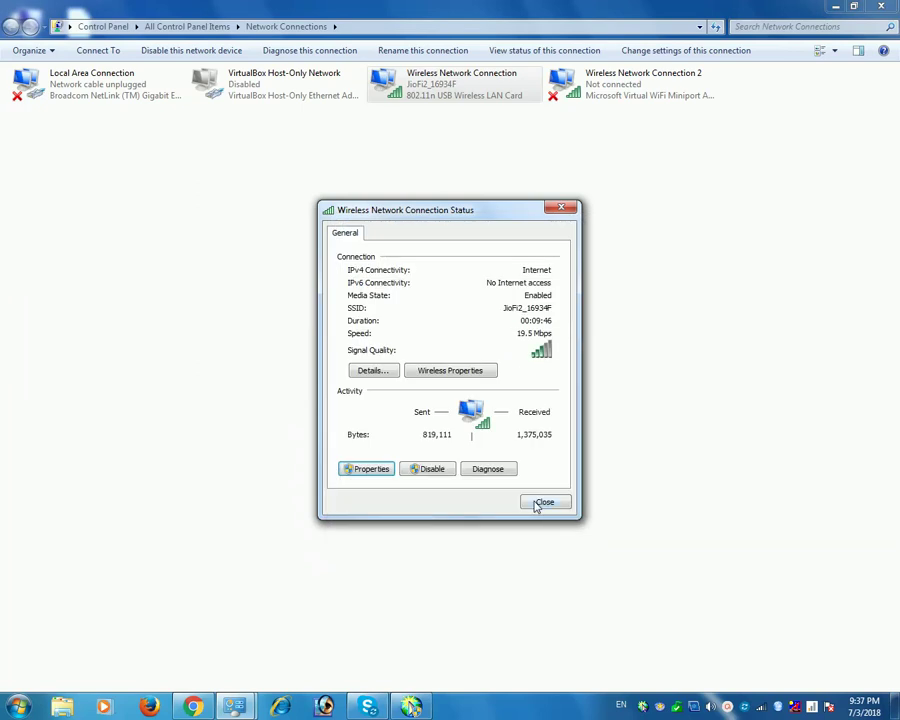
click(540, 502)
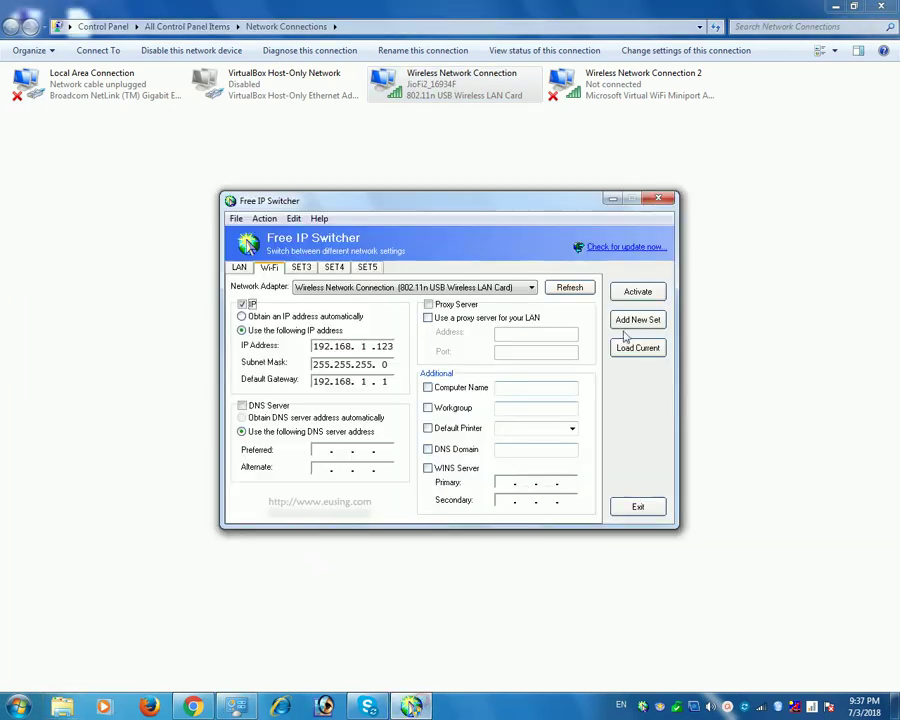
Activate the Wi-Fi set with its IP settings included and verify the applied addresses in the Wireless Network Connection's IPv4 properties.
click(638, 293)
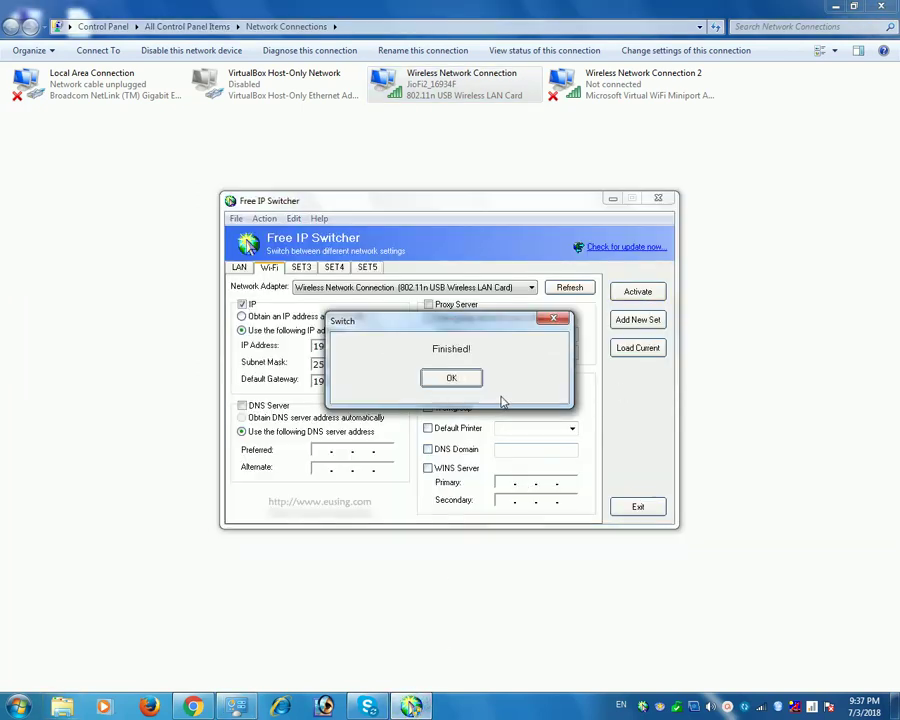
click(469, 378)
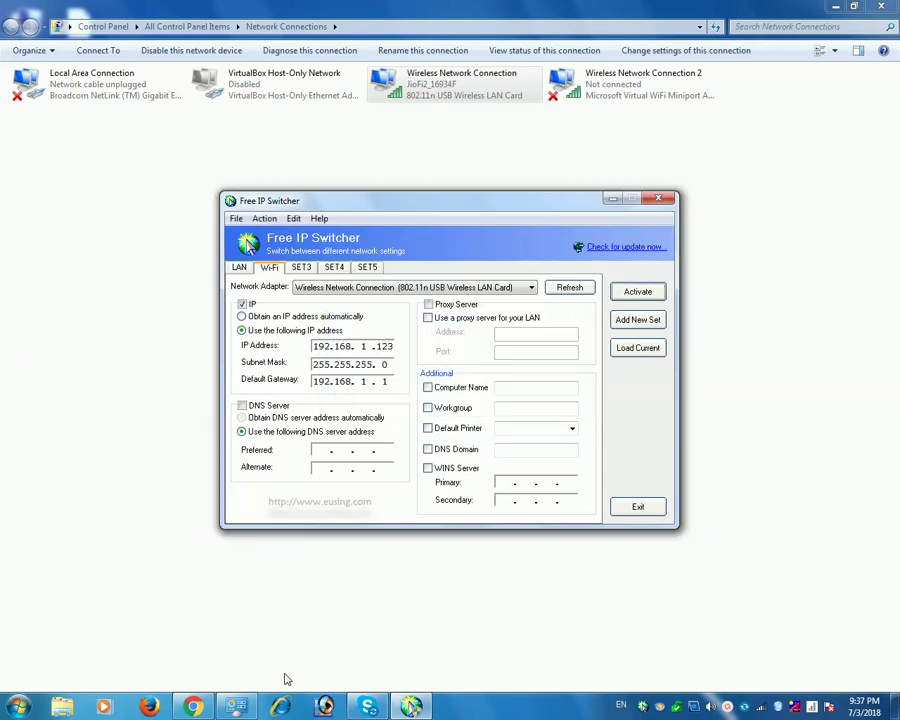
click(236, 706)
double_click(395, 100)
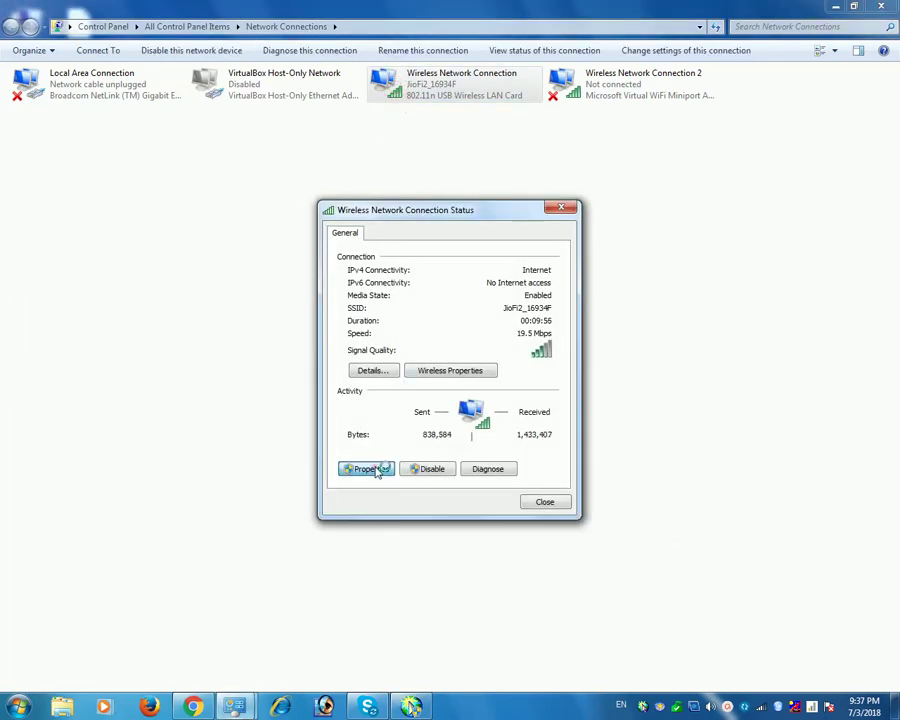
click(372, 467)
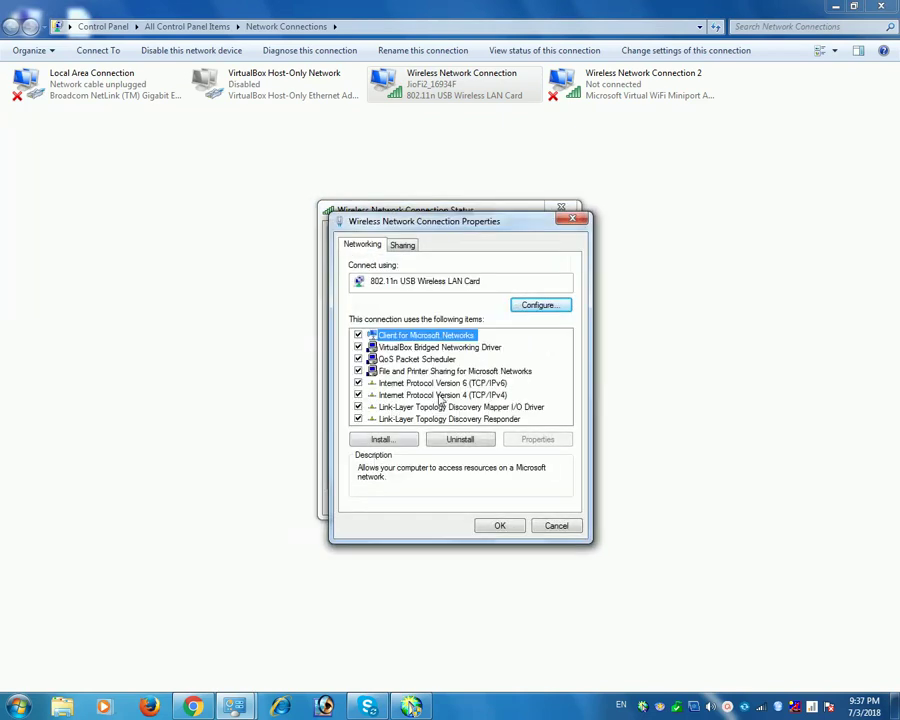
double_click(439, 395)
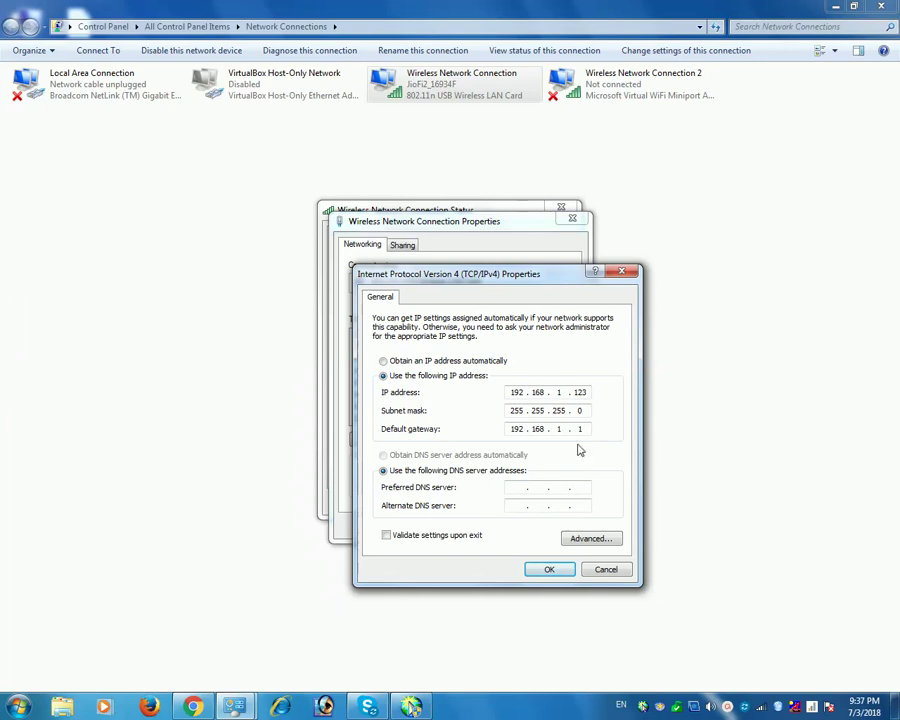
click(566, 569)
click(552, 527)
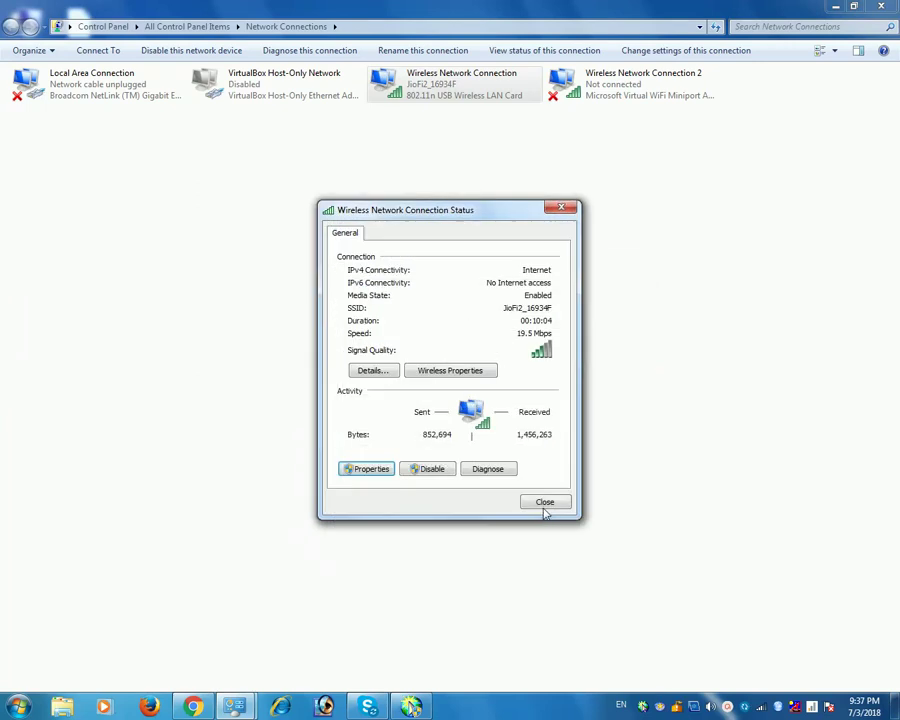
click(545, 502)
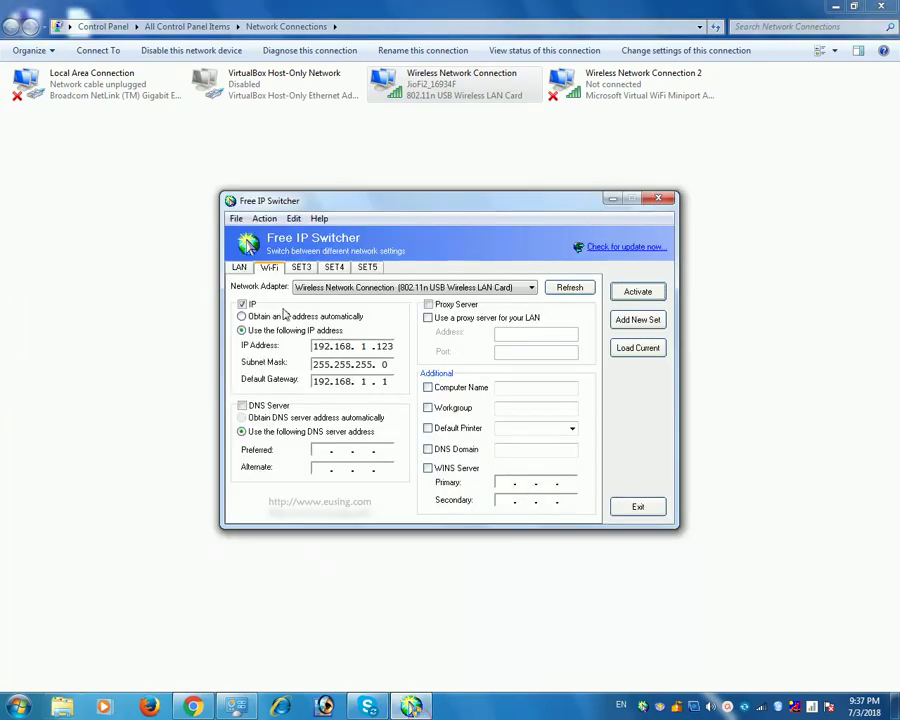
Switch the Wi-Fi set to obtain its IP address and DNS server address automatically, and activate it.
click(285, 316)
click(273, 419)
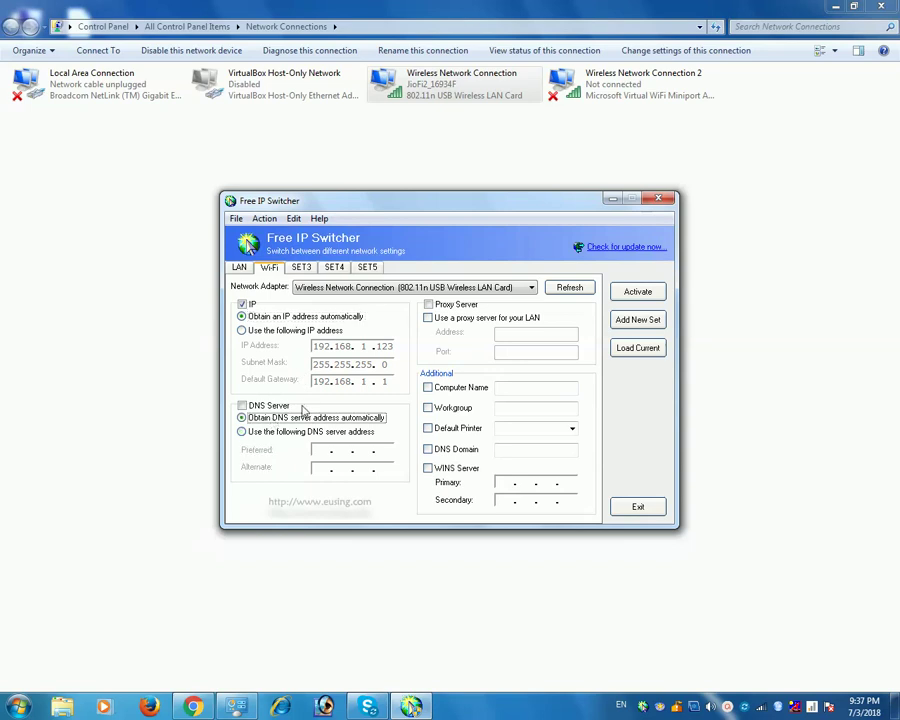
click(636, 291)
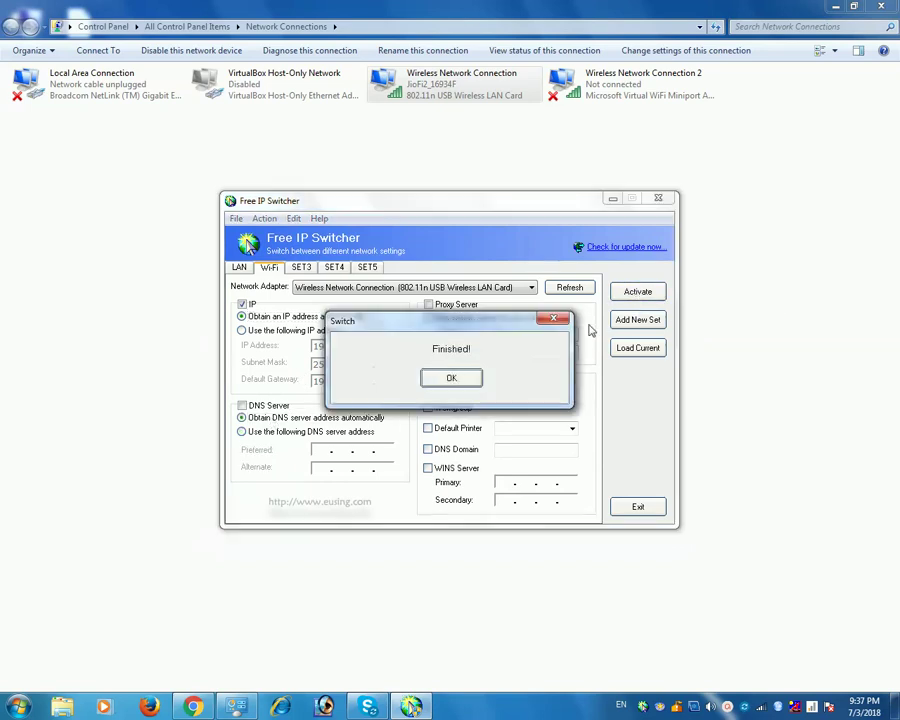
click(452, 379)
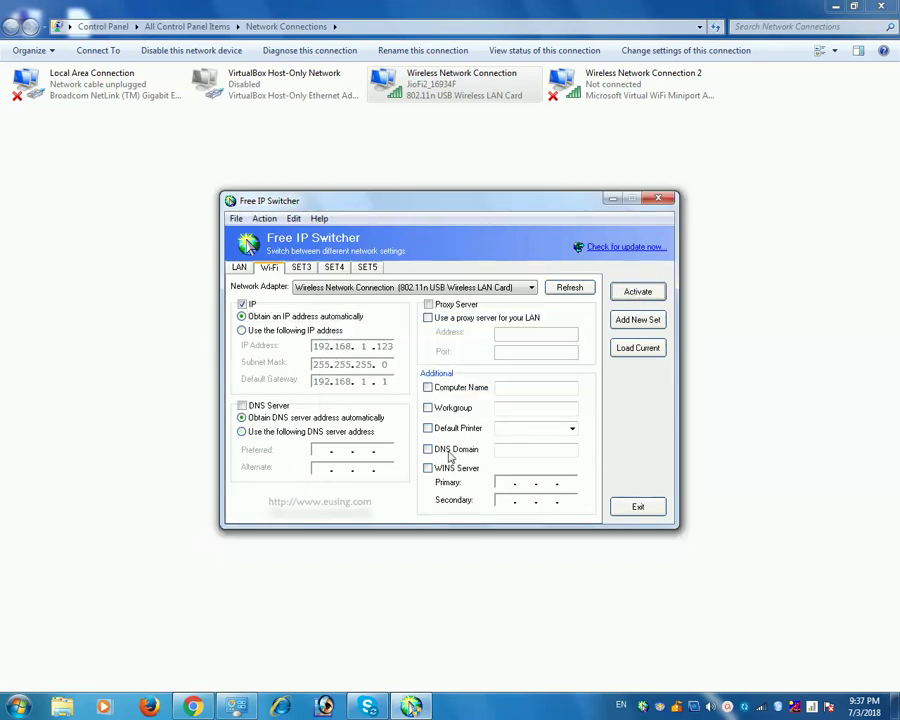
In Windows Network Connections, check the Wireless Network Connection's IPv4 addressing after the switch and close its dialogs without changes.
key(Escape)
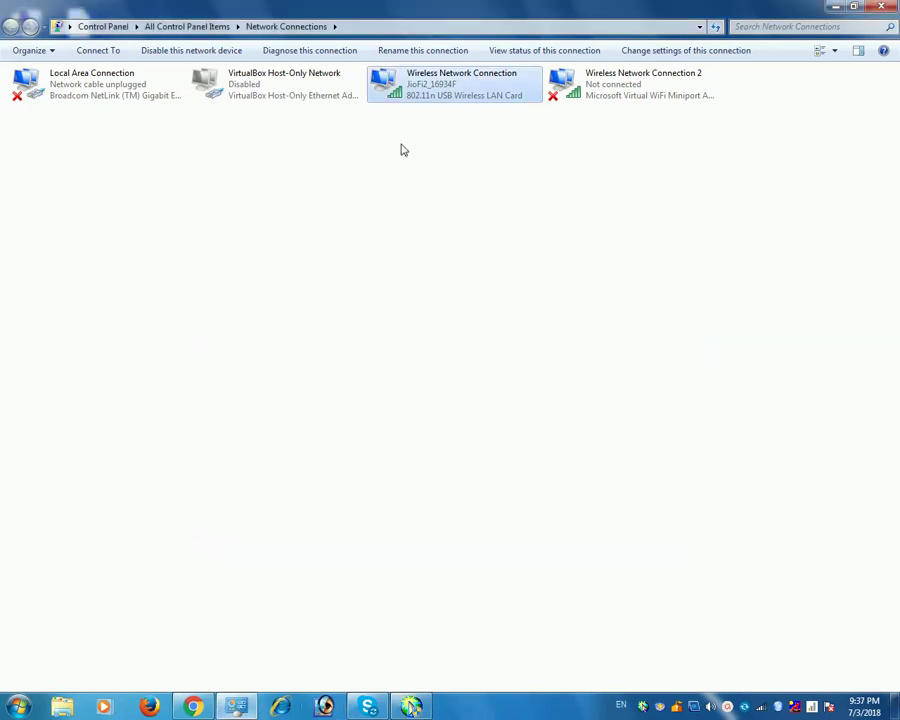
double_click(400, 88)
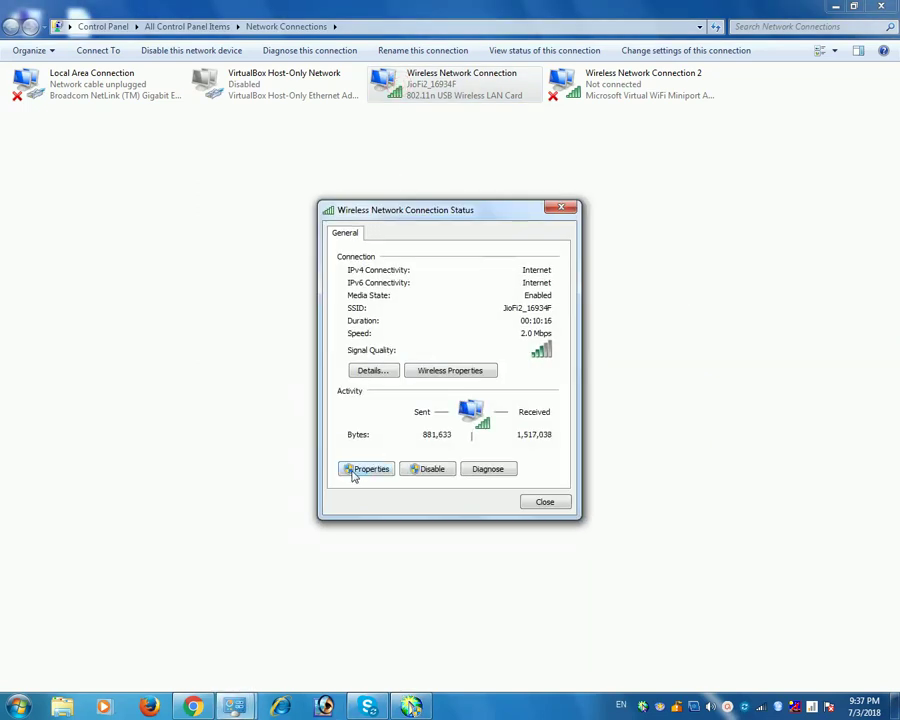
click(380, 468)
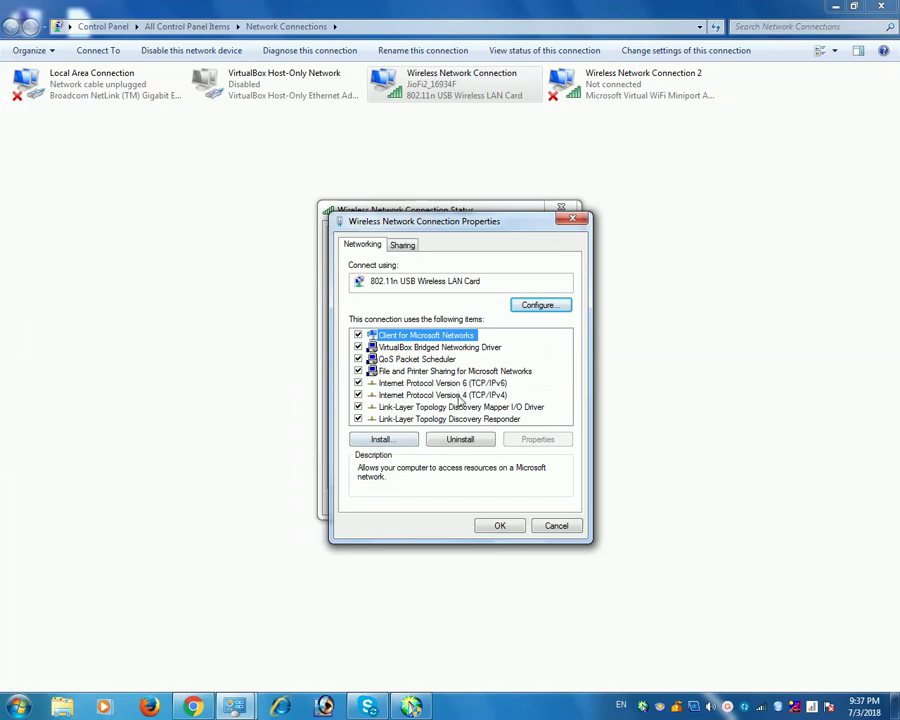
double_click(460, 400)
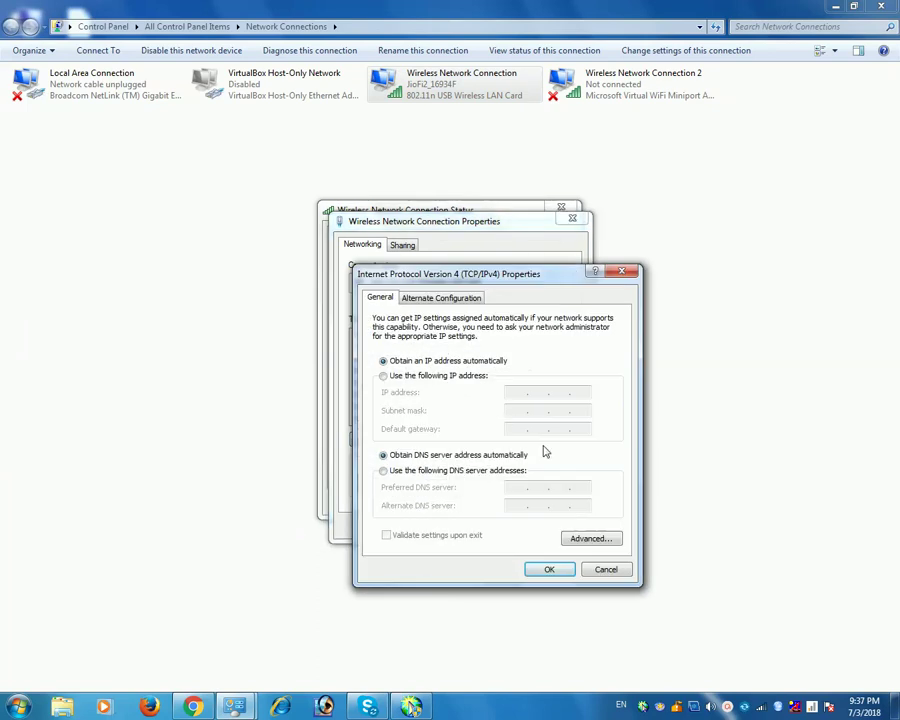
click(612, 572)
click(566, 524)
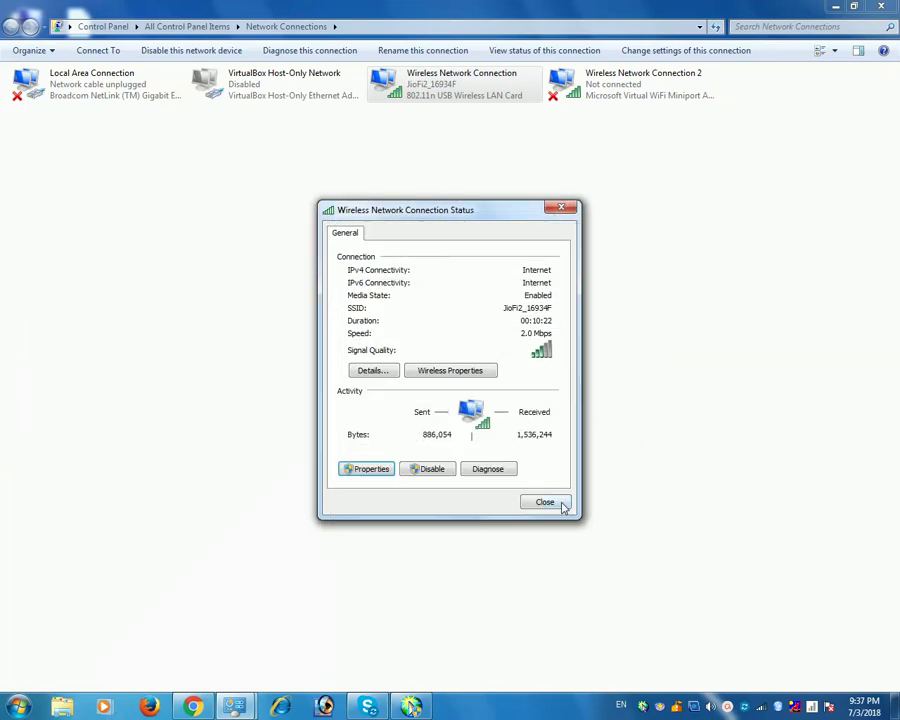
click(560, 503)
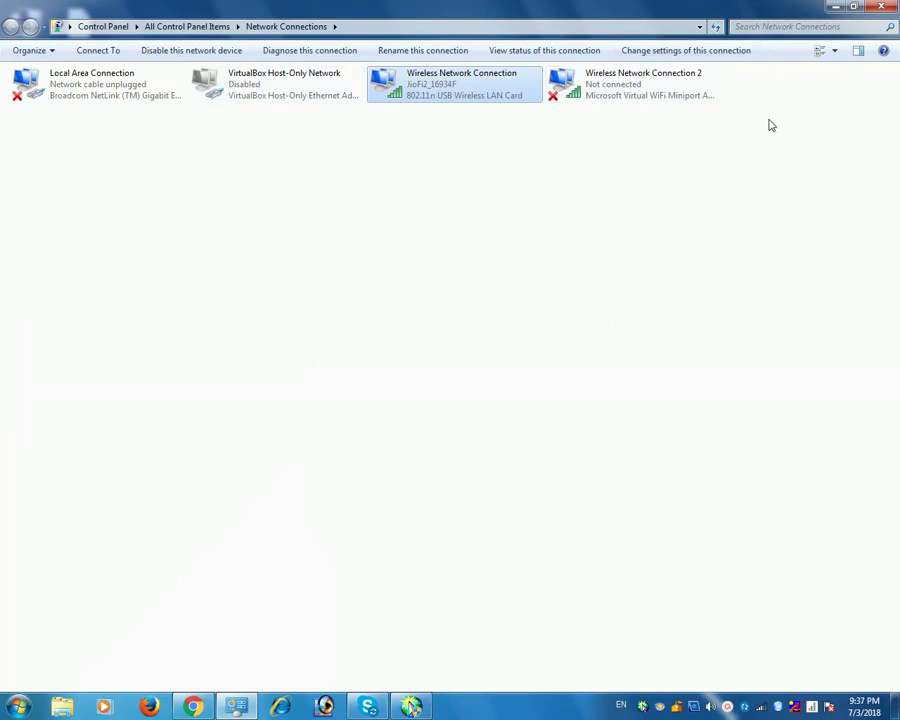
Close the Network Connections window and exit Free IP Switcher completely.
click(892, 7)
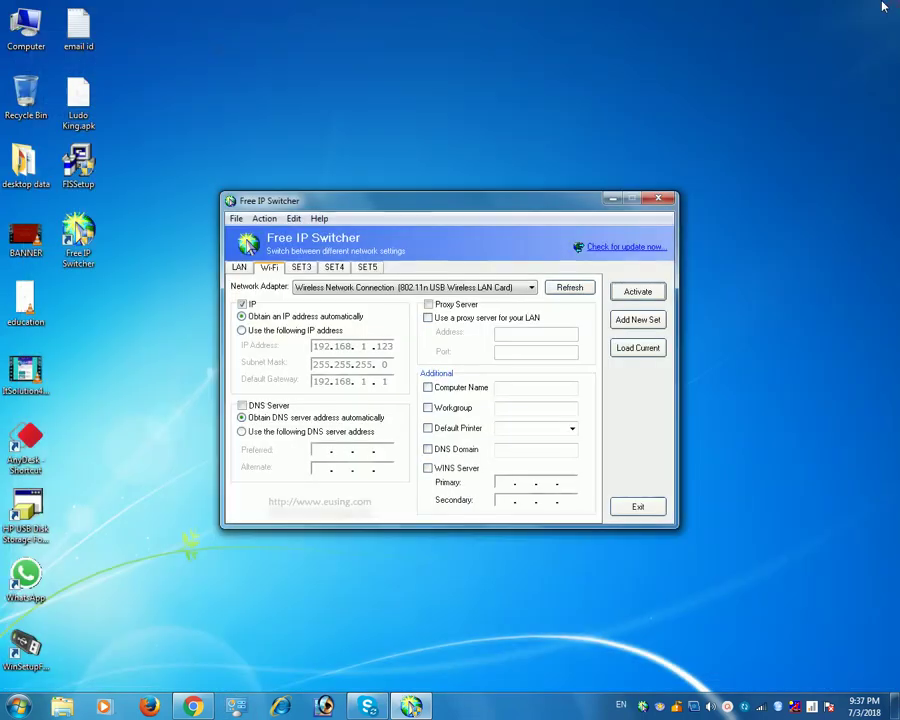
click(638, 507)
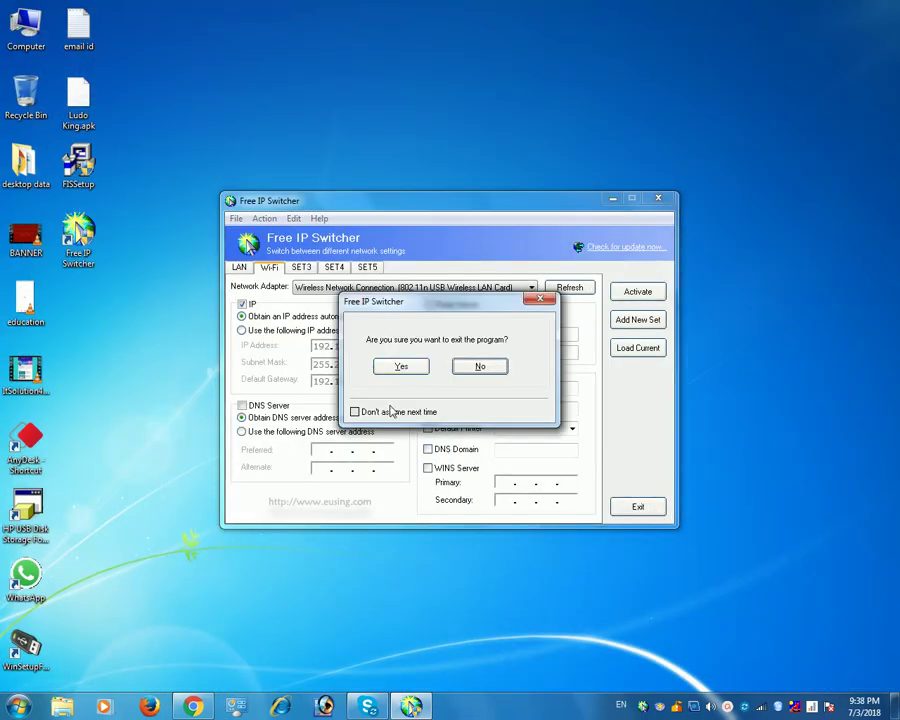
click(400, 368)
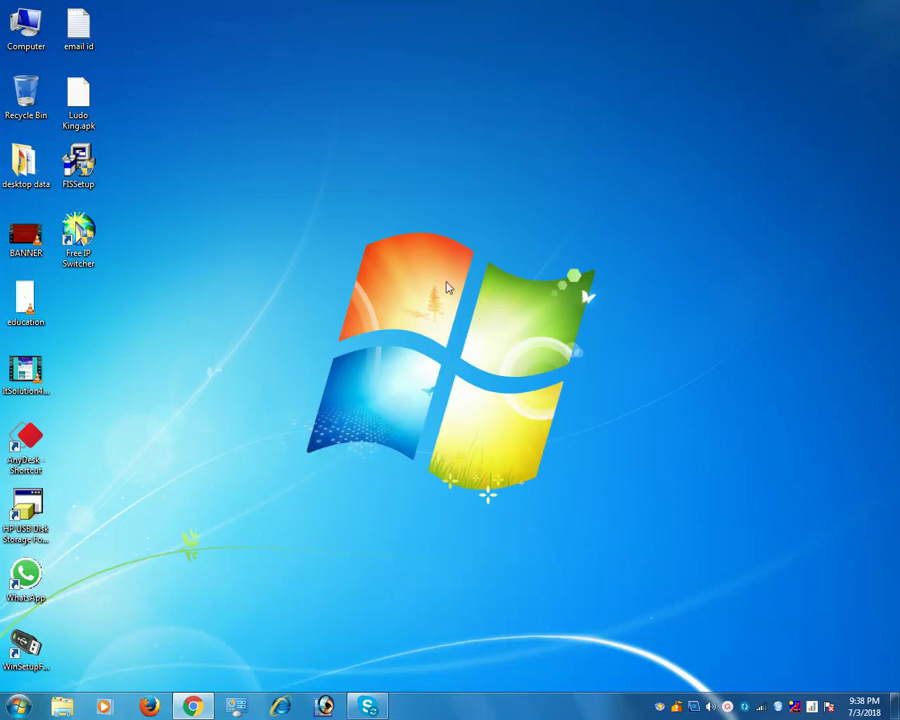
right_click(399, 216)
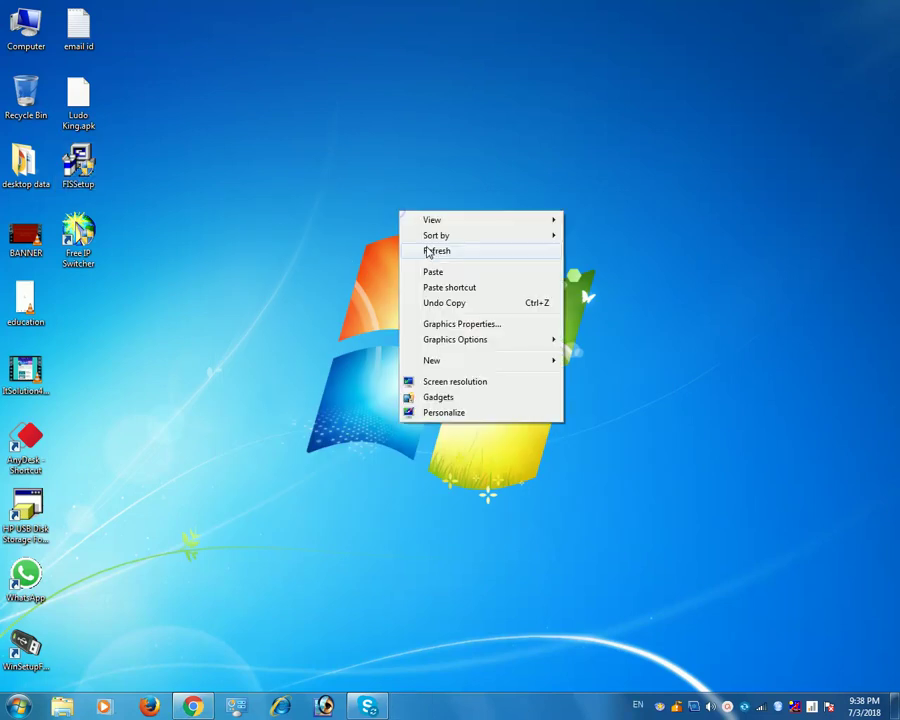
click(428, 252)
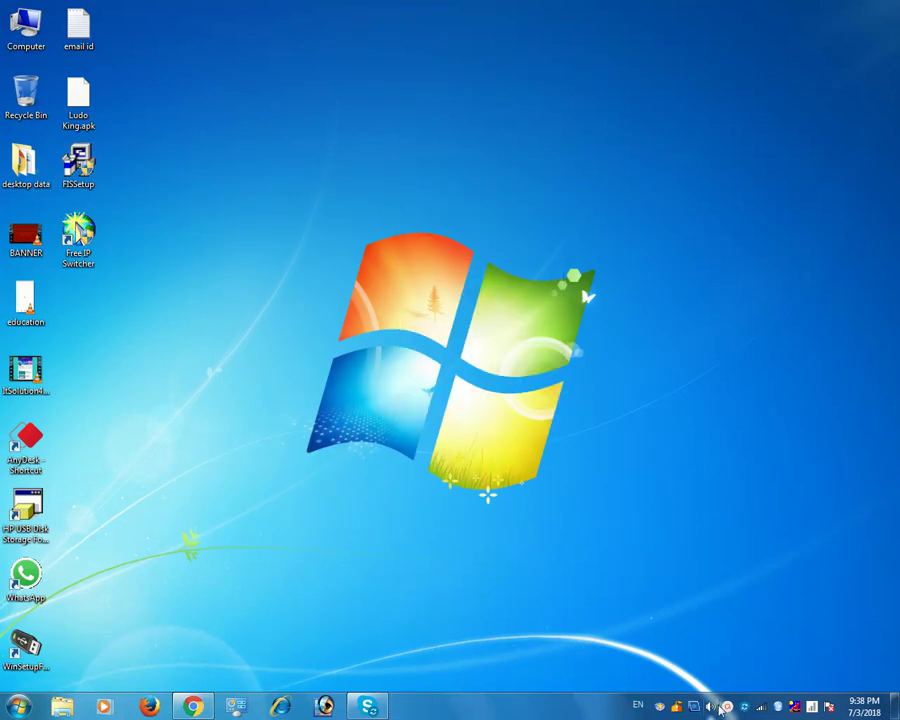
click(724, 707)
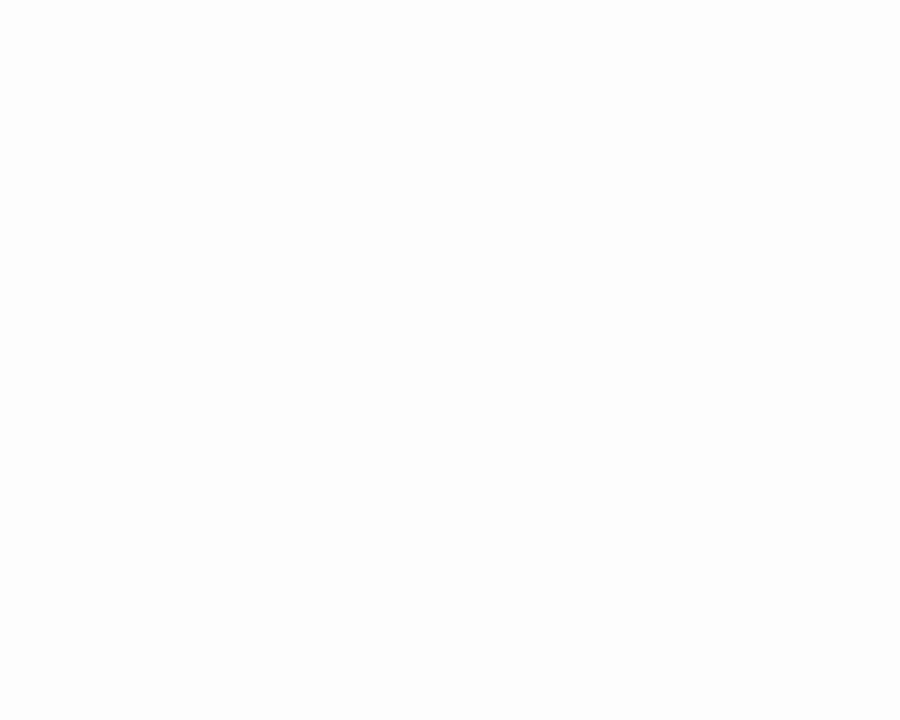